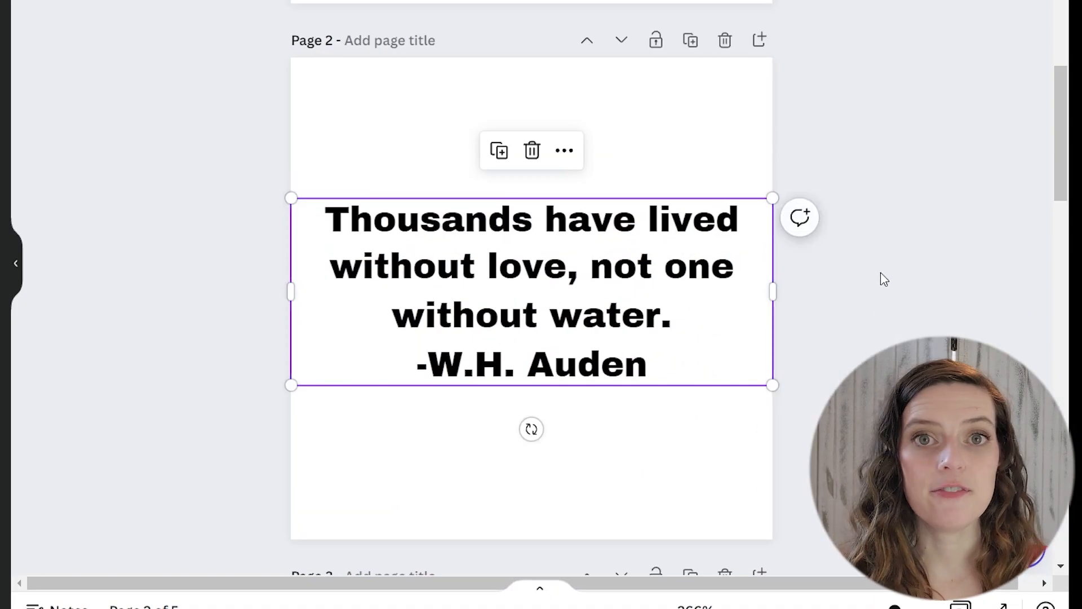
# Search the fonts for "thin" and apply Inter Thin to the quote on page 2
pyautogui.click(883, 279)
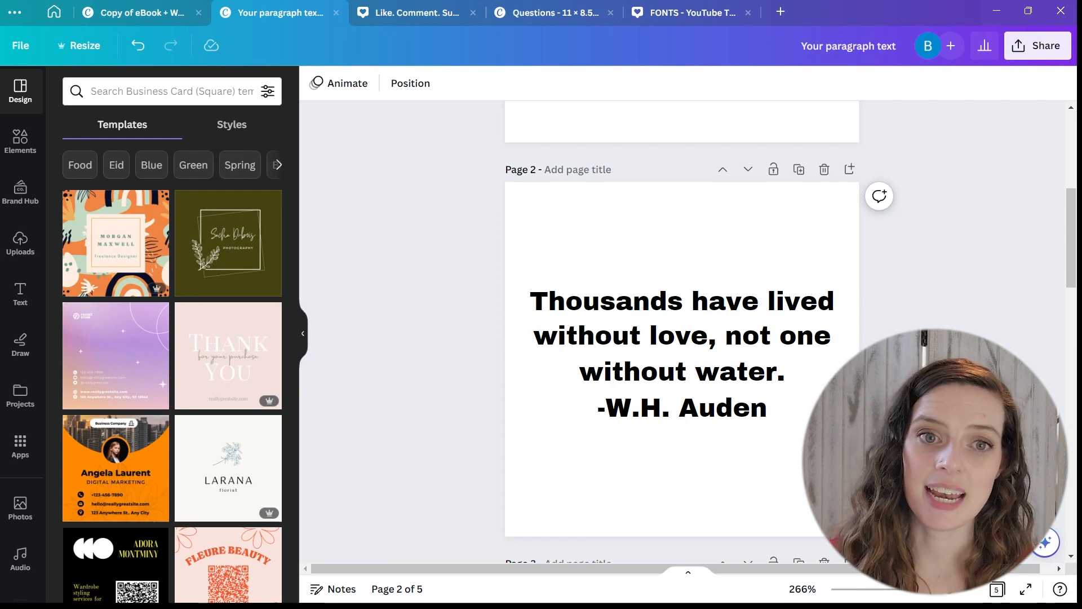
pyautogui.click(686, 382)
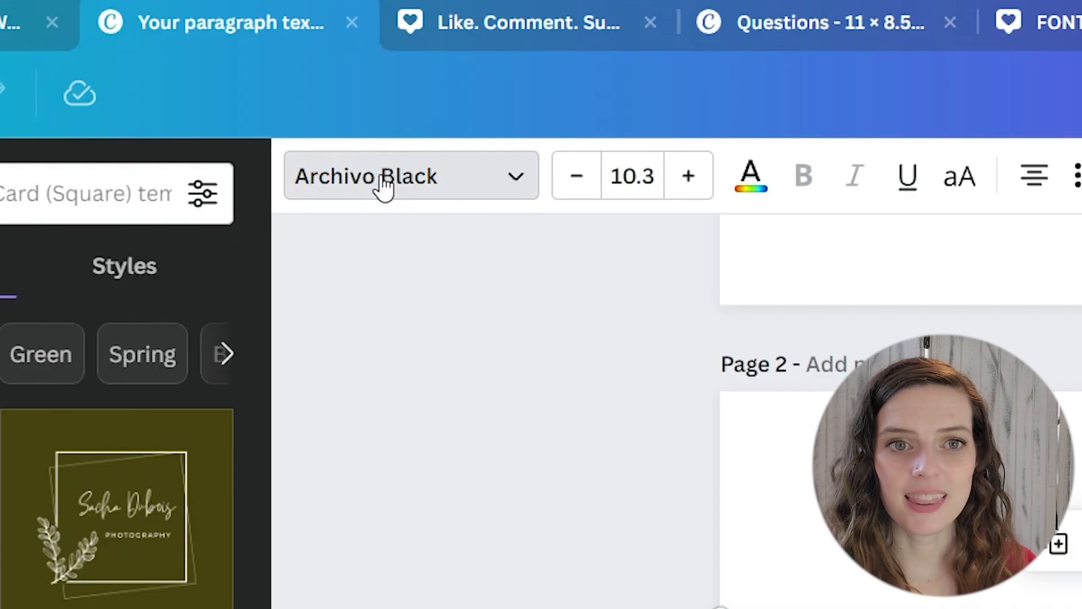
pyautogui.click(350, 84)
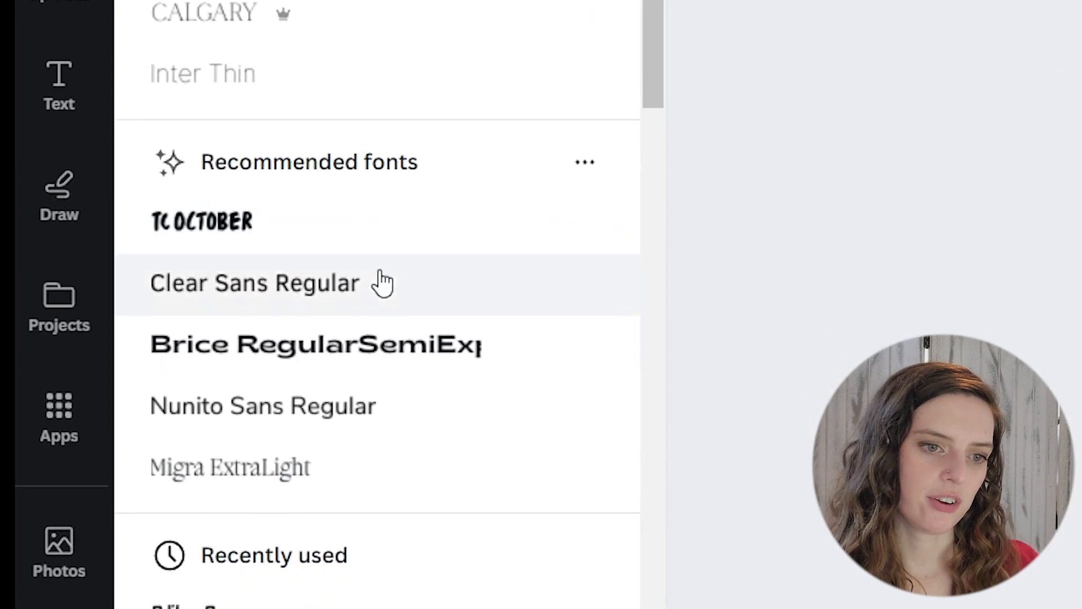
pyautogui.scroll(-15, 383, 284)
pyautogui.scroll(10, 383, 283)
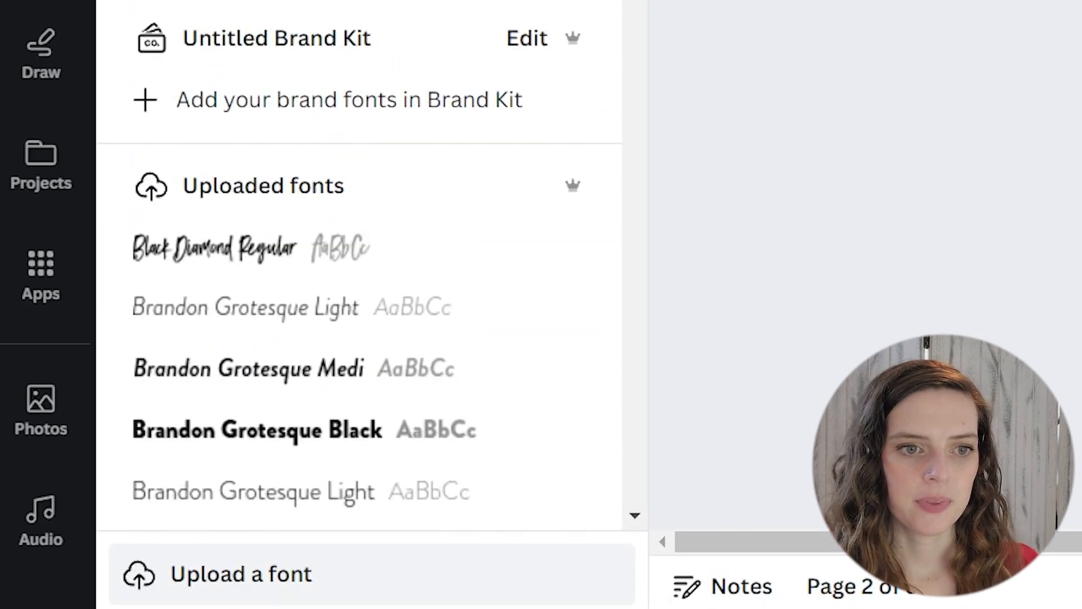
pyautogui.scroll(10, 361, 338)
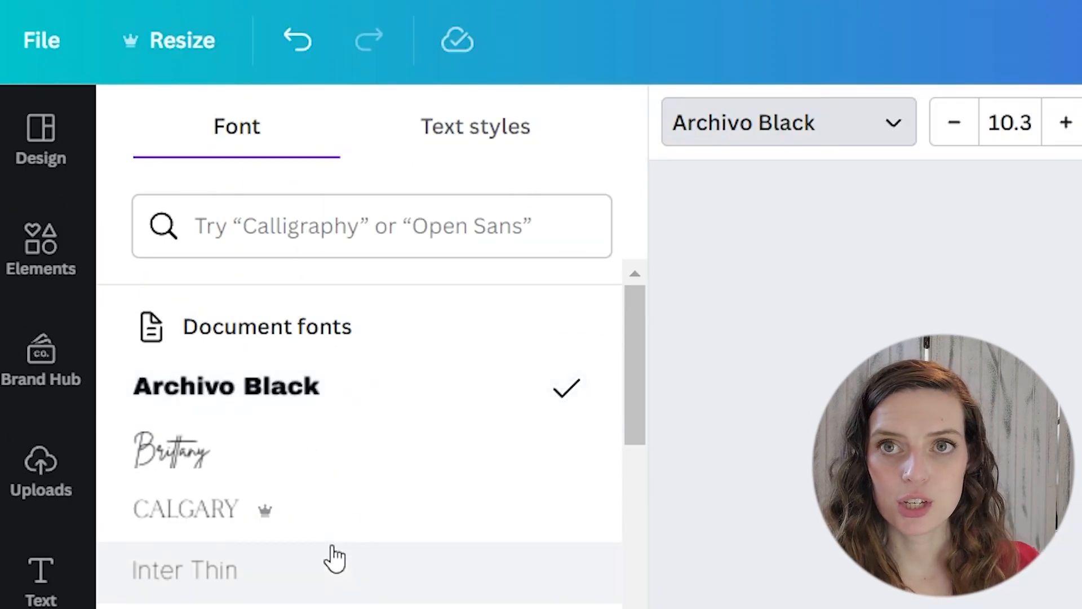
pyautogui.click(268, 230)
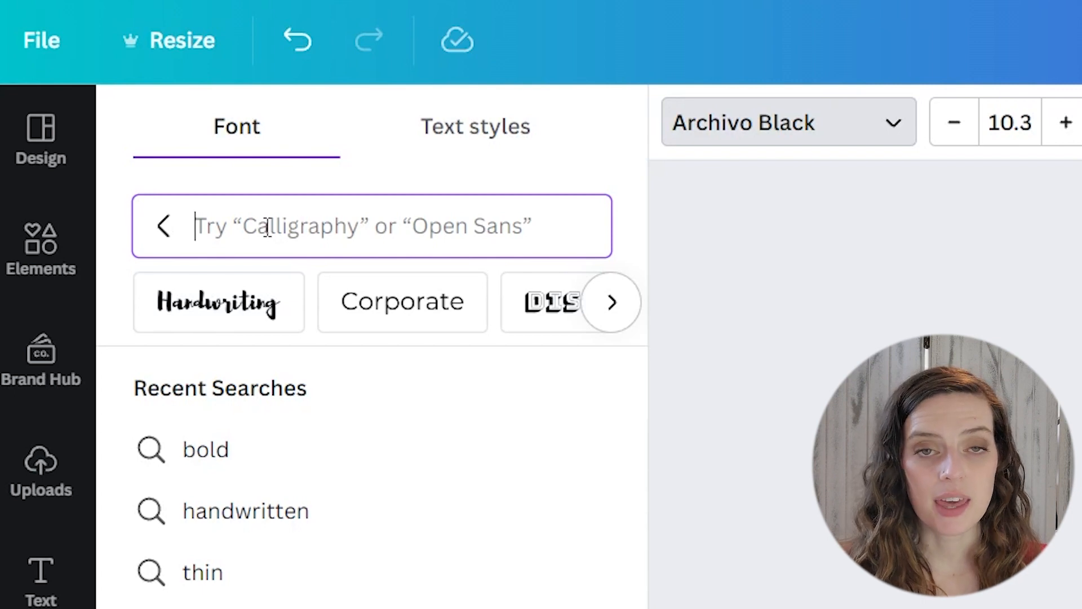
pyautogui.write('thin')
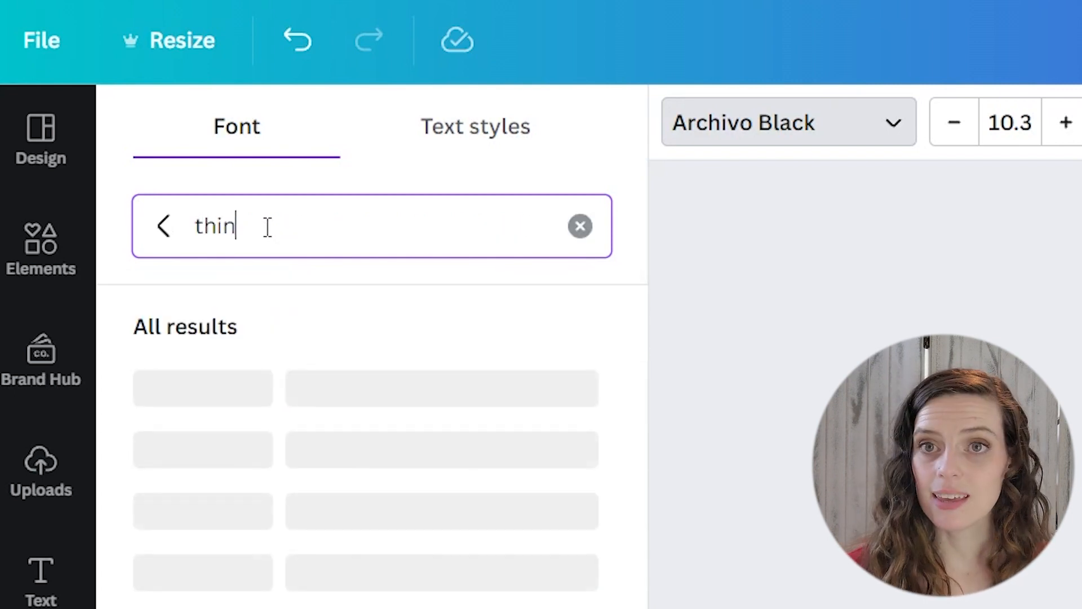
pyautogui.click(169, 358)
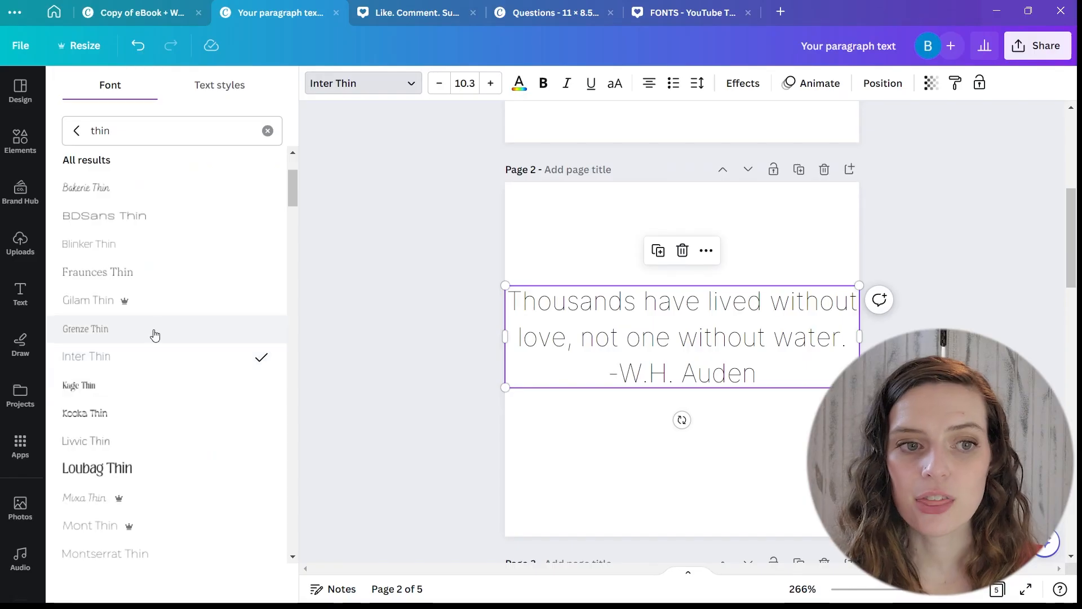
# Try Gilam Thin, Kage Thin and Mixa Thin on the page 2 quote
pyautogui.click(145, 301)
pyautogui.click(165, 384)
pyautogui.scroll(-1, 175, 430)
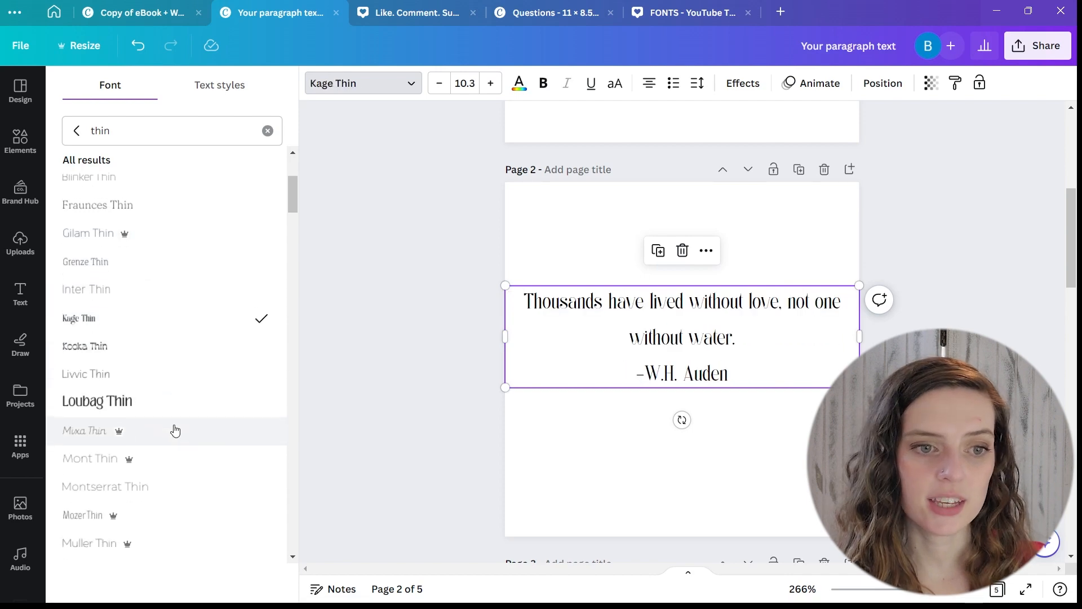
pyautogui.click(174, 430)
pyautogui.scroll(2, 104, 314)
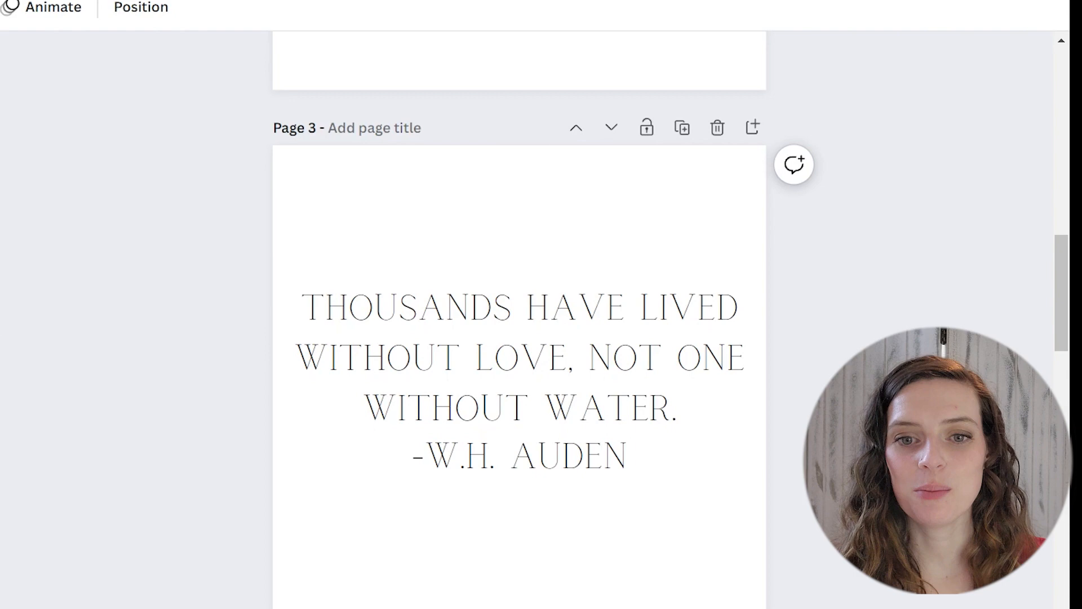
# Compare the bold quote on page 2 with the thin serif and sans-serif versions on the following pages
pyautogui.scroll(6, 518, 316)
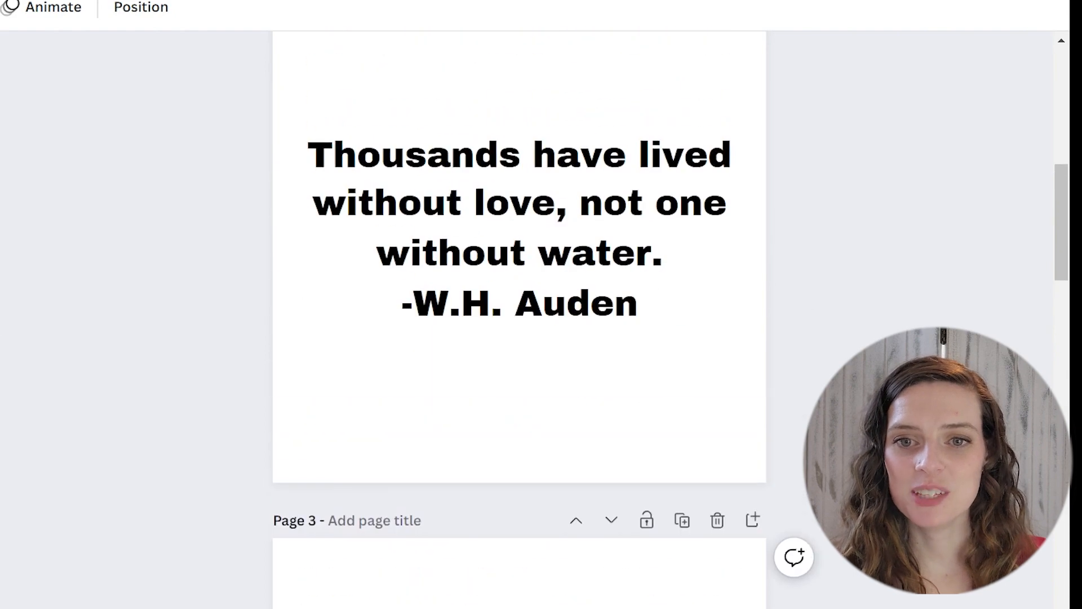
pyautogui.scroll(-6, 519, 316)
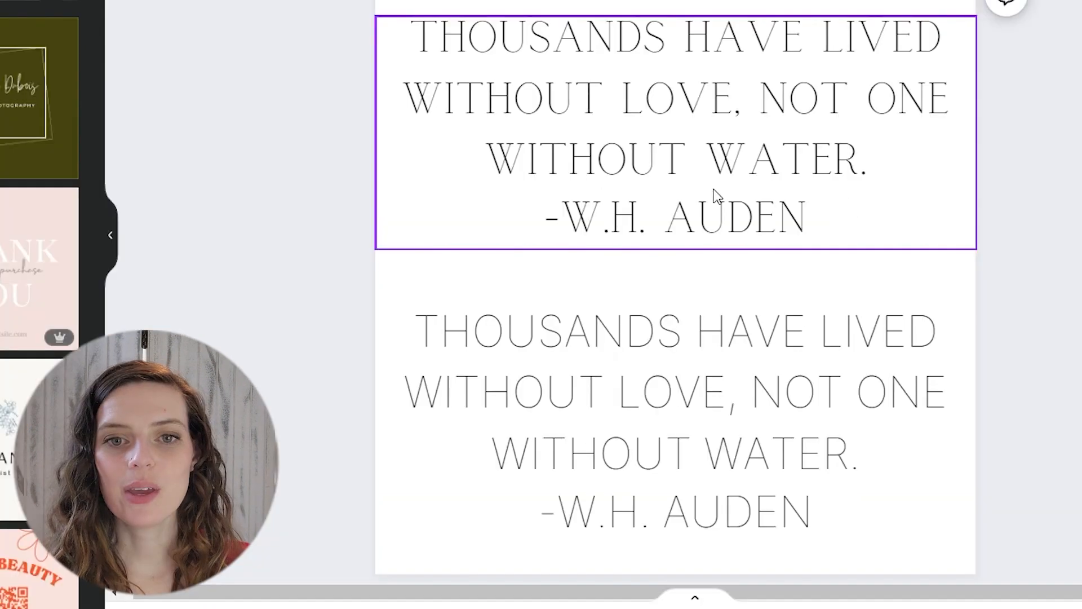
pyautogui.scroll(2, 699, 167)
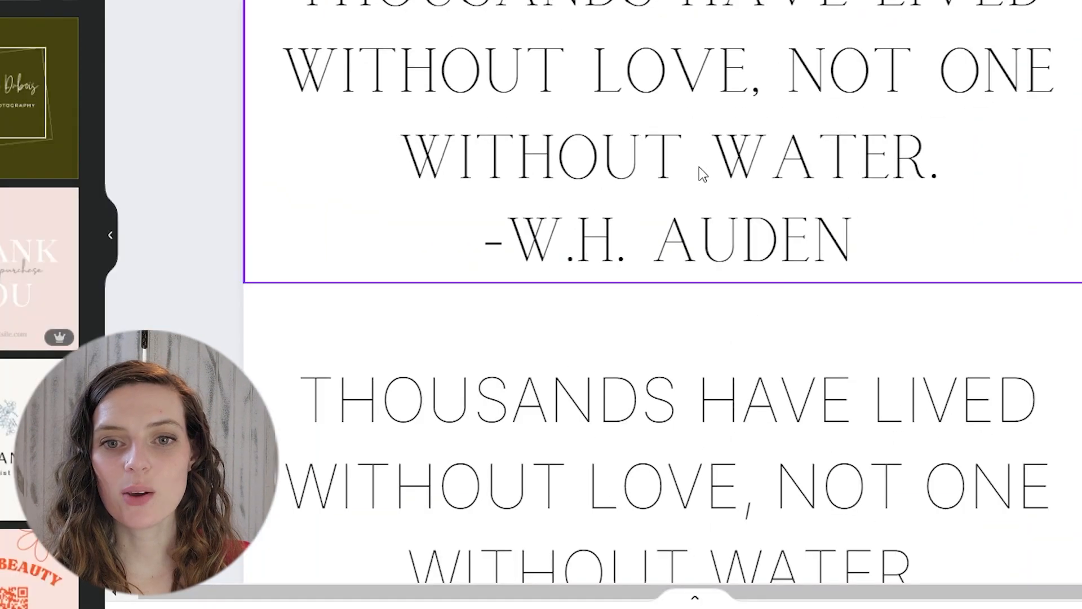
pyautogui.scroll(-4, 698, 167)
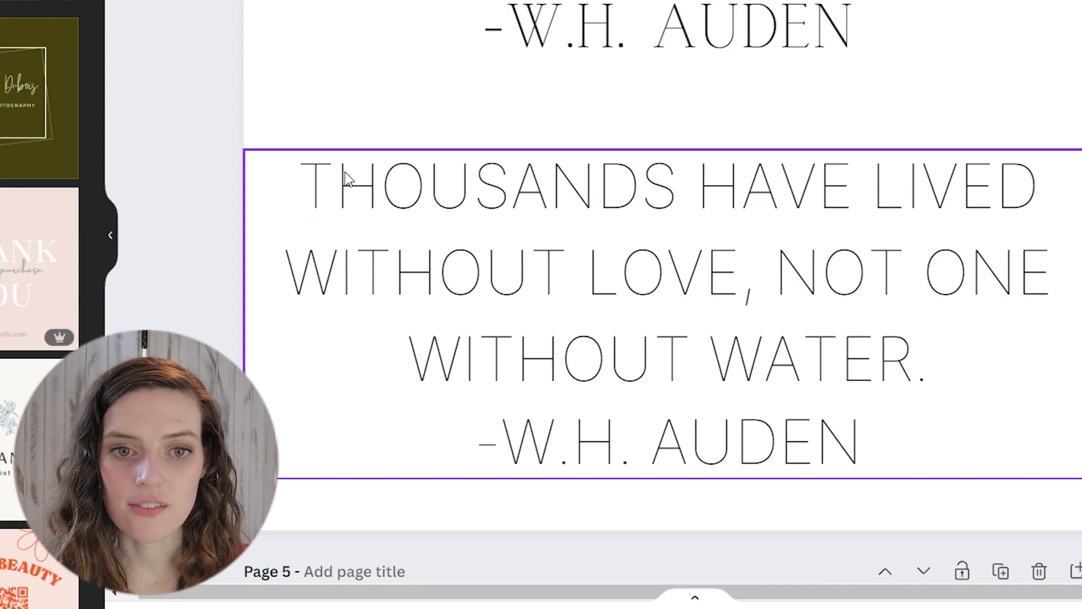
pyautogui.scroll(4, 617, 231)
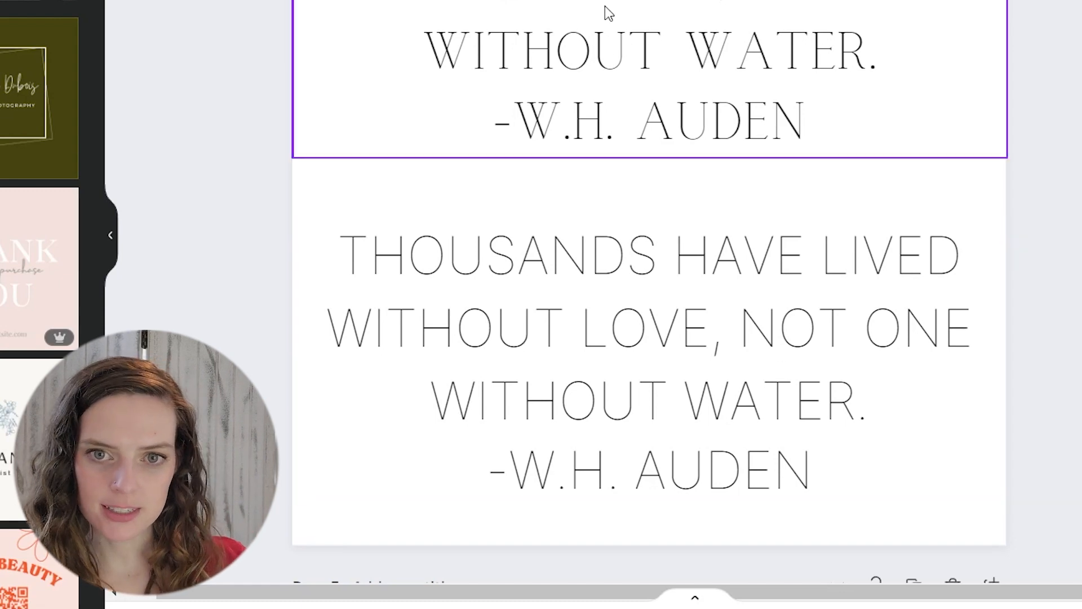
# Move the Calgary quote to the top of page 4 and place a duplicate directly beneath it
pyautogui.moveTo(609, 12); pyautogui.dragTo(622, 37)
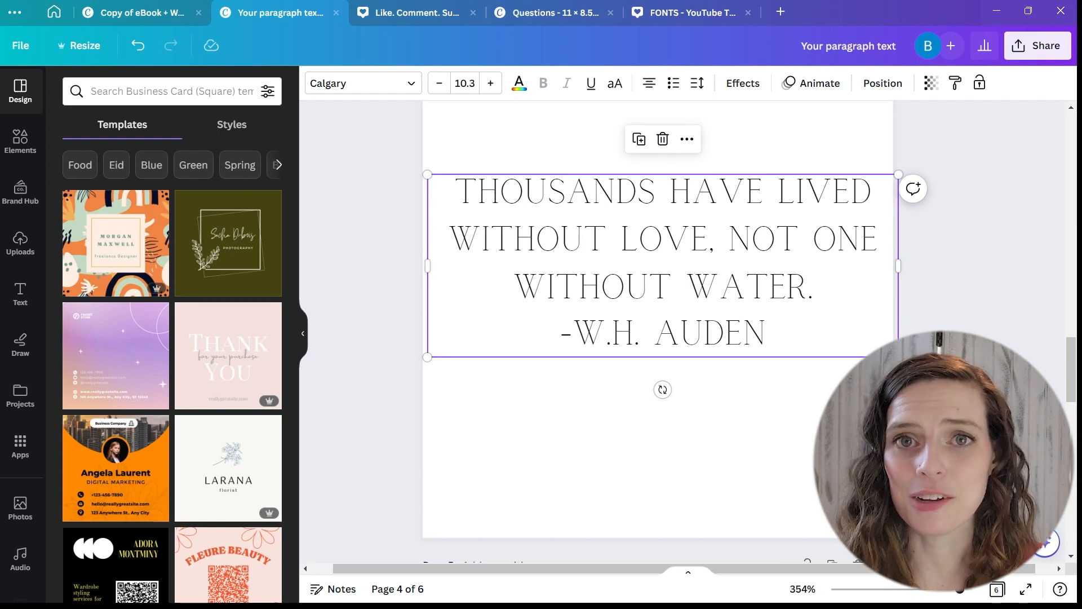
pyautogui.press('Escape')
pyautogui.scroll(-2, 666, 363)
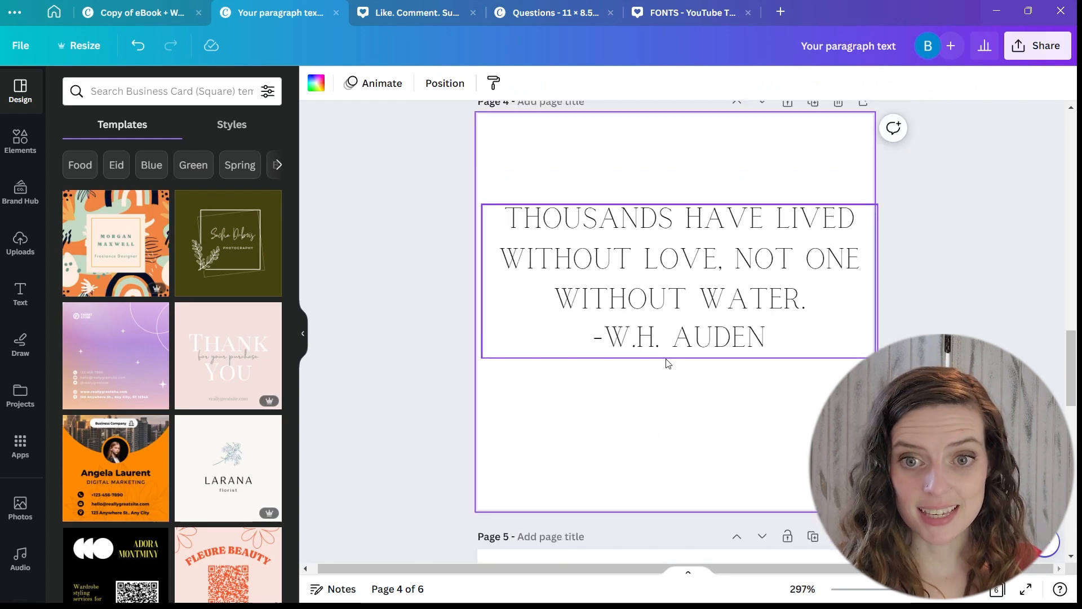
pyautogui.click(727, 314)
pyautogui.moveTo(729, 304); pyautogui.dragTo(722, 229)
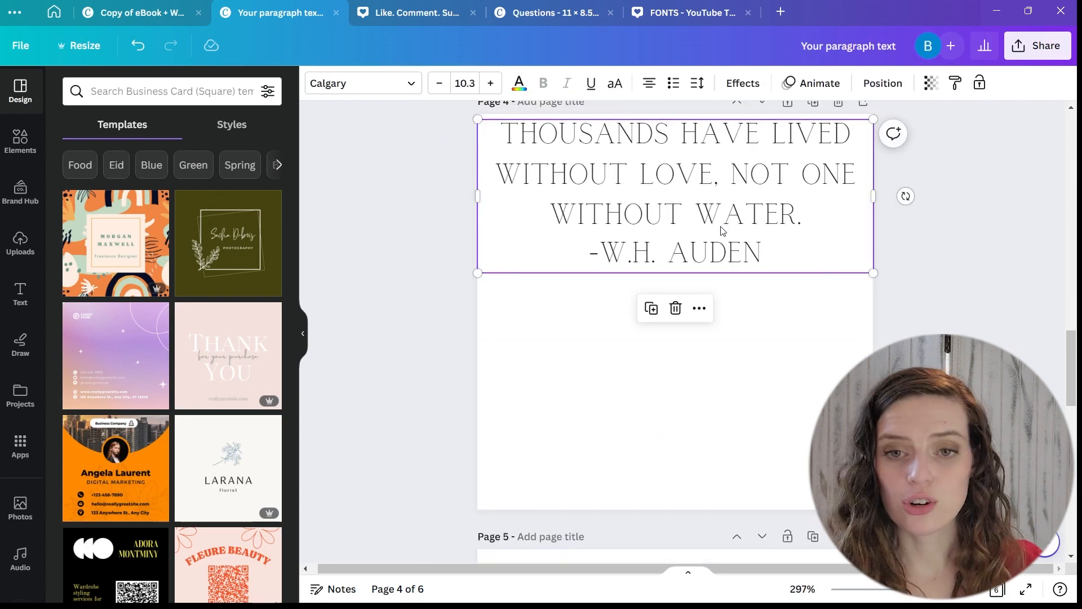
pyautogui.hotkey('ctrl', 'd')
pyautogui.moveTo(778, 287); pyautogui.dragTo(741, 416)
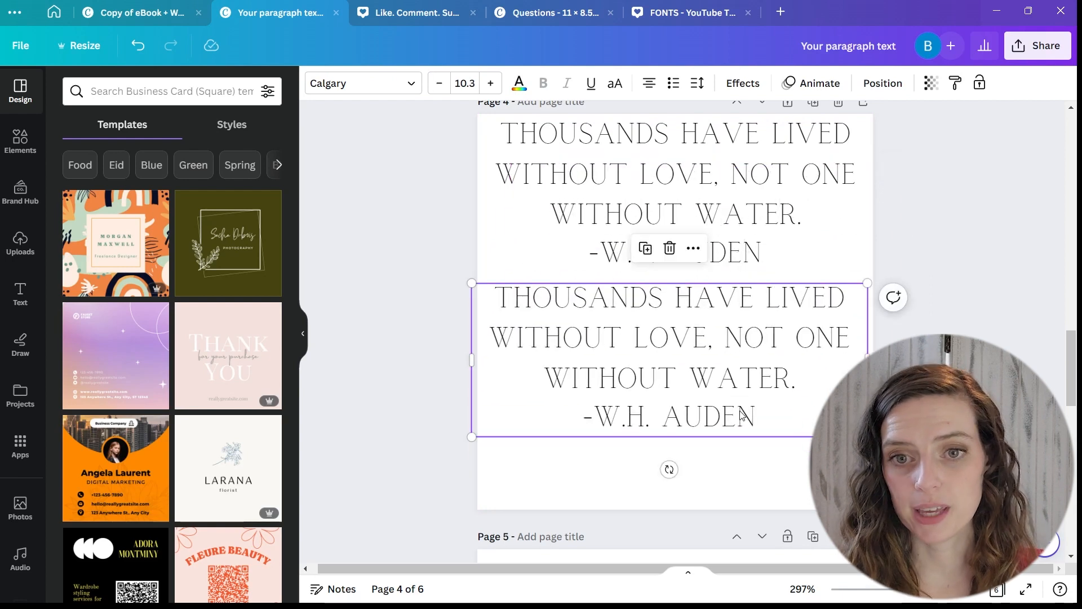
# Trim the upper copy of the quote to its first line, "THOUSANDS HAVE LIVED"
pyautogui.click(744, 249)
pyautogui.click(761, 251)
pyautogui.moveTo(761, 253); pyautogui.dragTo(491, 175)
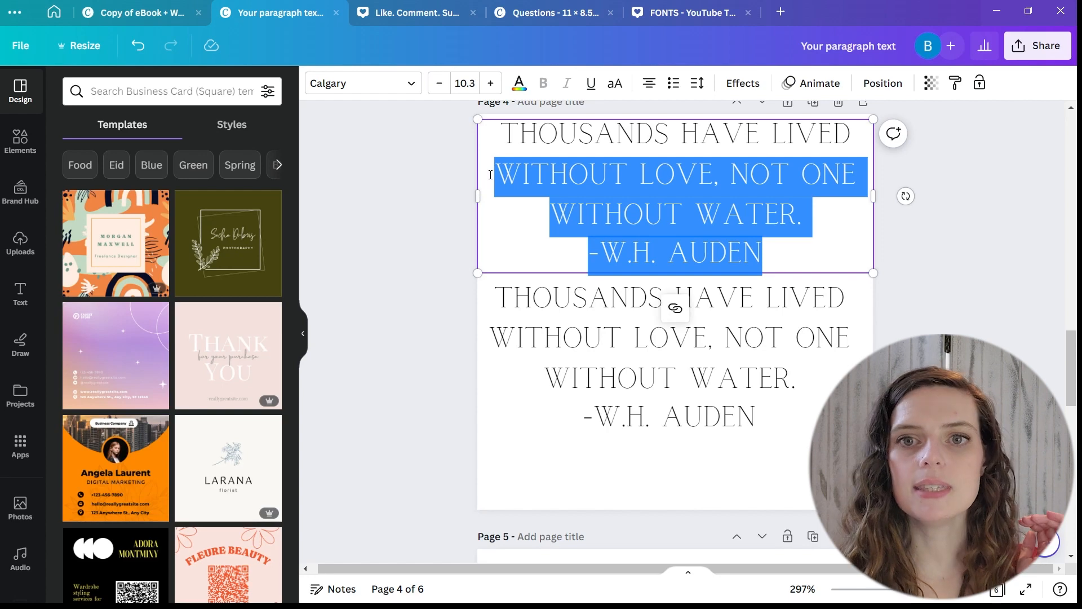
pyautogui.press('BackSpace')
# Move the full quote up beneath the first line and place another duplicate of it below
pyautogui.moveTo(605, 322); pyautogui.dragTo(605, 234)
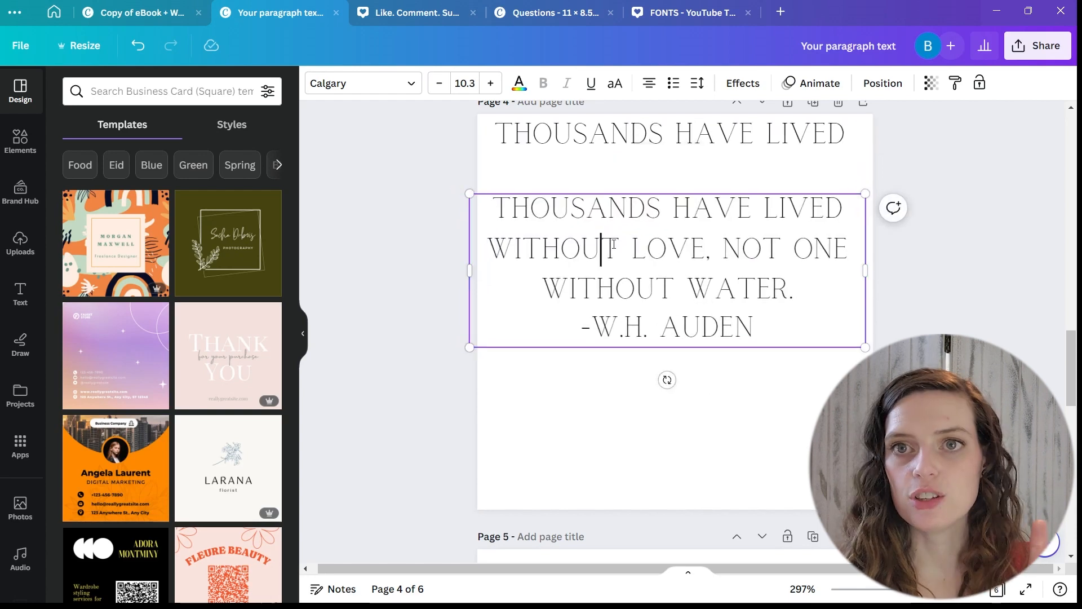
pyautogui.click(605, 246)
pyautogui.click(598, 399)
pyautogui.click(605, 330)
pyautogui.hotkey('ctrl', 'd')
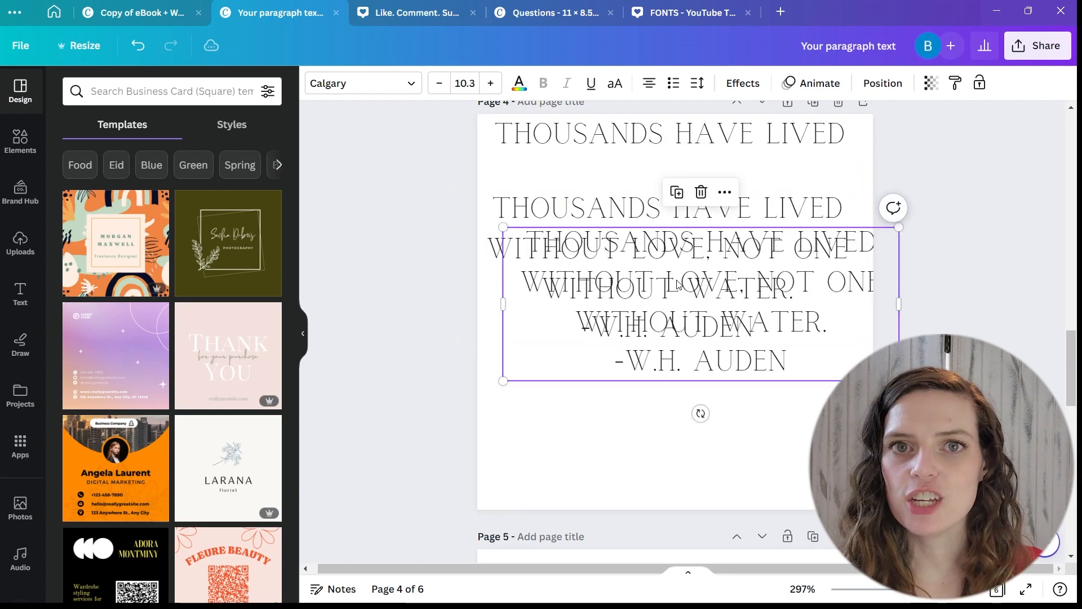
pyautogui.moveTo(679, 319); pyautogui.dragTo(648, 425)
# Trim the middle copy of the quote to "WITHOUT LOVE, NOT ONE"
pyautogui.click(655, 276)
pyautogui.click(737, 290)
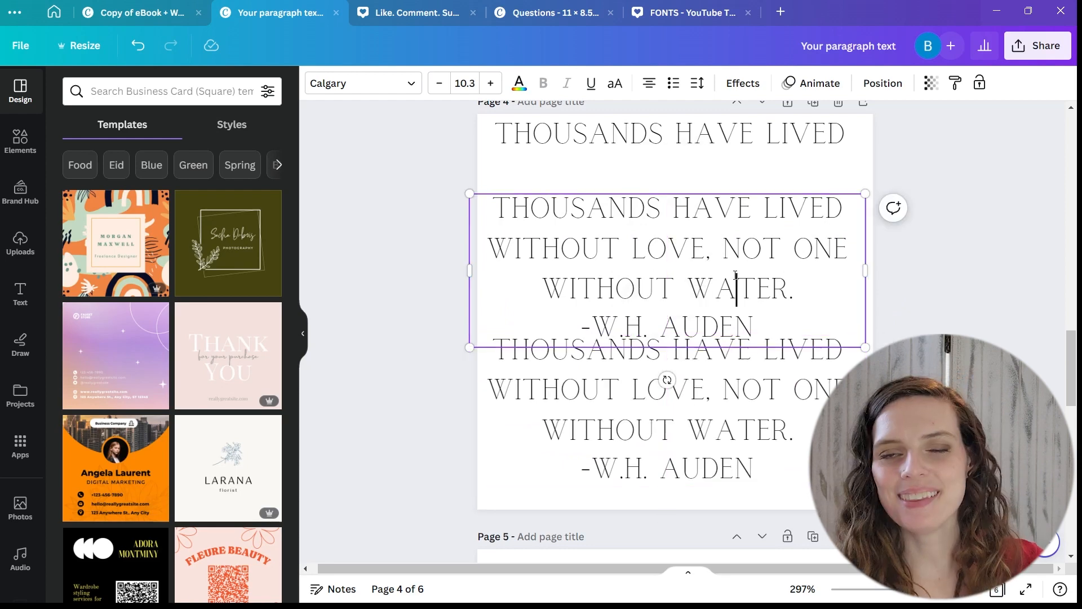
pyautogui.moveTo(701, 328); pyautogui.dragTo(543, 288)
pyautogui.press('BackSpace')
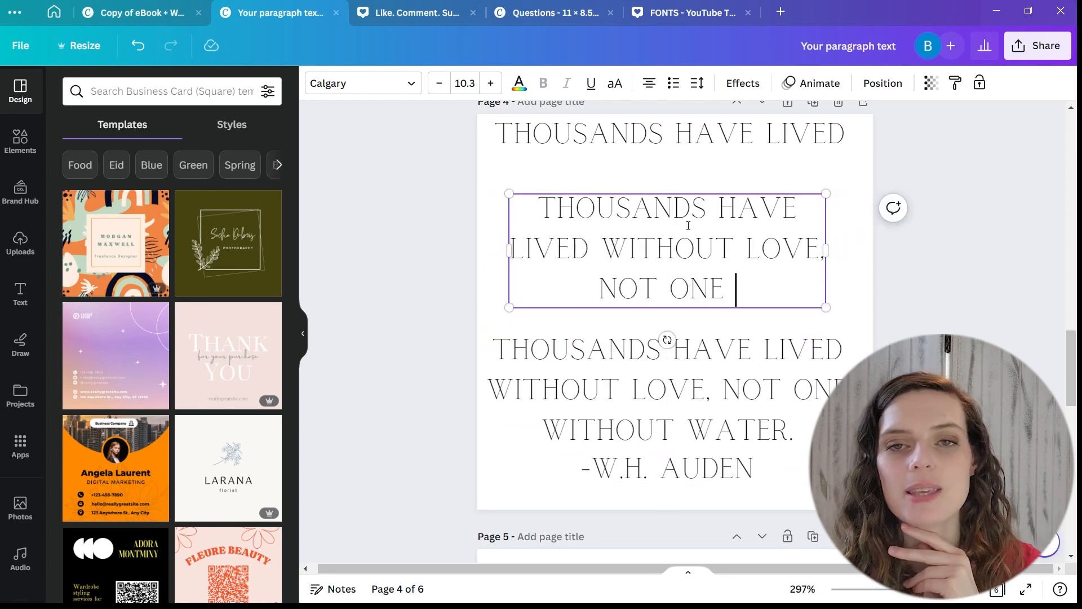
pyautogui.moveTo(799, 208); pyautogui.dragTo(617, 208)
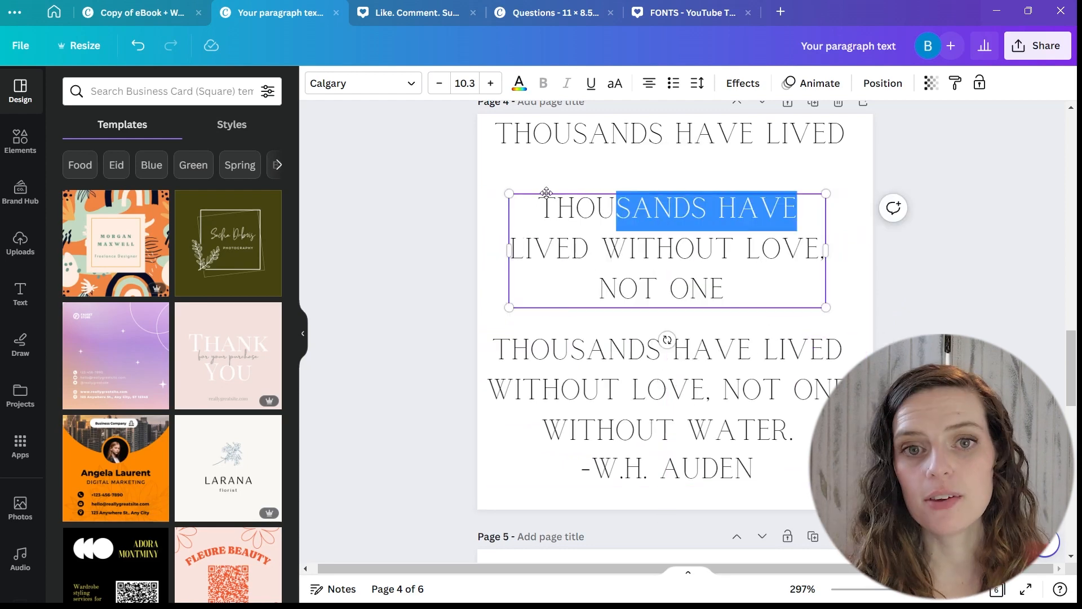
pyautogui.click(588, 246)
pyautogui.moveTo(588, 247); pyautogui.dragTo(538, 207)
pyautogui.press('BackSpace')
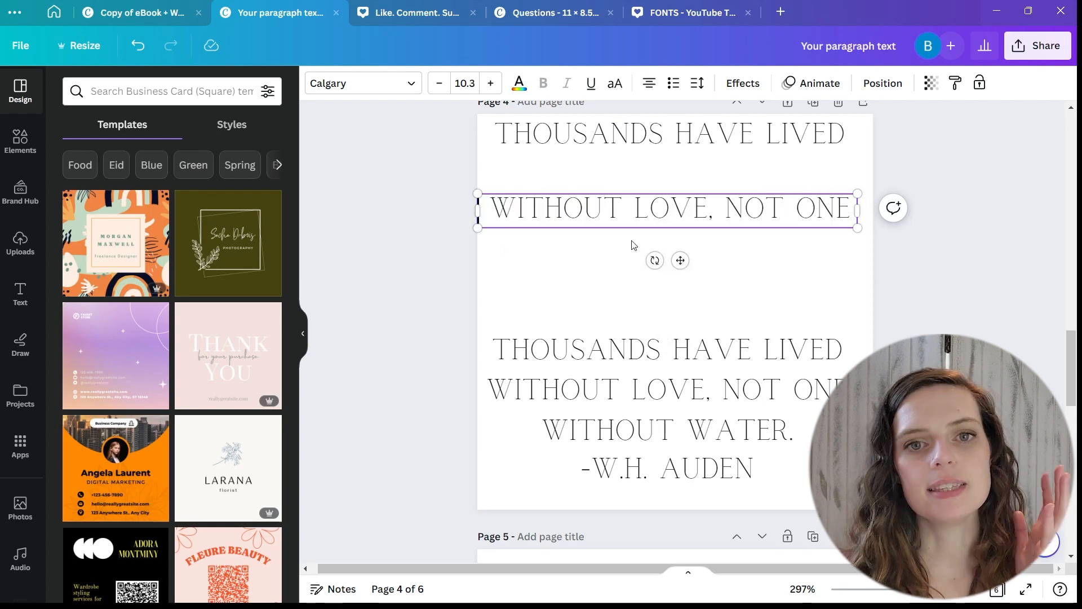
# Move the second line and the third copy upward, and trim the third copy to "WITHOUT WATER. -W.H. AUDEN"
pyautogui.click(741, 290)
pyautogui.moveTo(748, 221); pyautogui.dragTo(756, 204)
pyautogui.moveTo(695, 353); pyautogui.dragTo(696, 256)
pyautogui.click(705, 302)
pyautogui.moveTo(850, 290); pyautogui.dragTo(497, 231)
pyautogui.press('BackSpace')
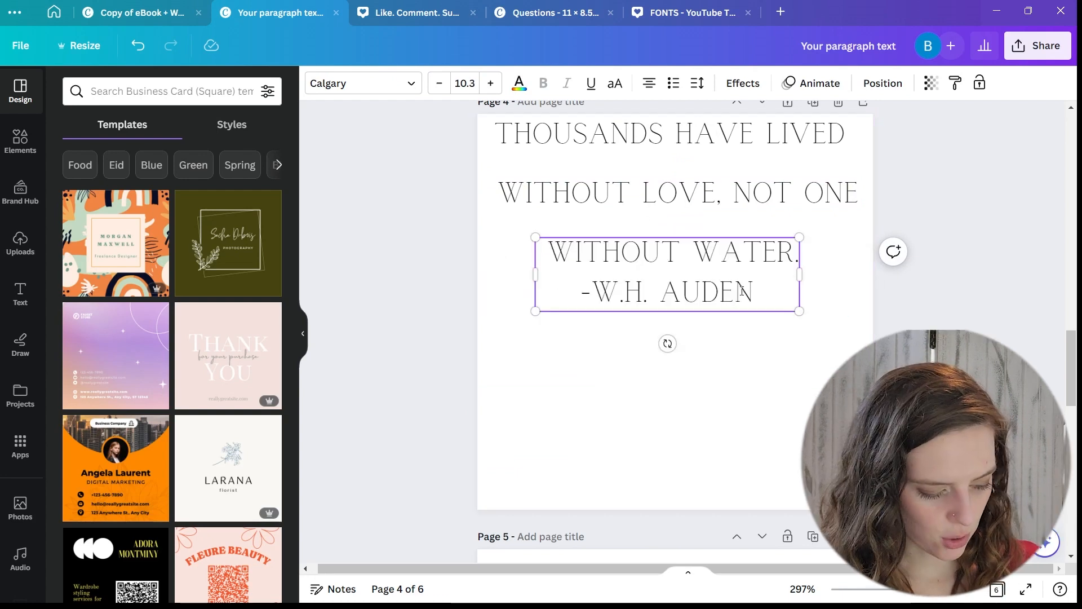
# Duplicate the last text box, place the copy below it and reduce the copy to "-W.H. AUDEN"
pyautogui.press('Escape')
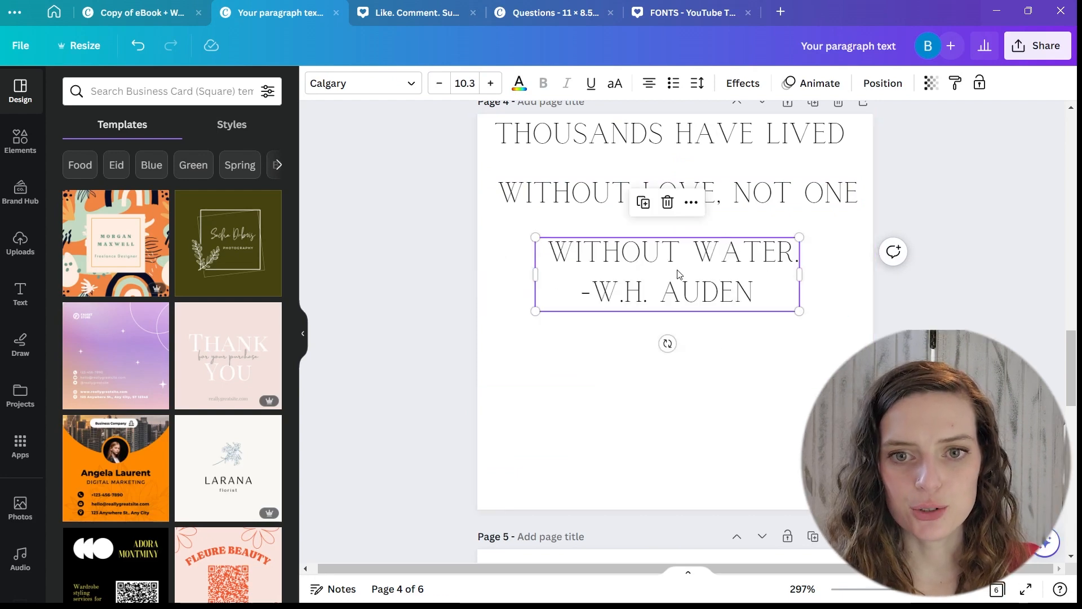
pyautogui.hotkey('ctrl', 'd')
pyautogui.moveTo(679, 275); pyautogui.dragTo(645, 361)
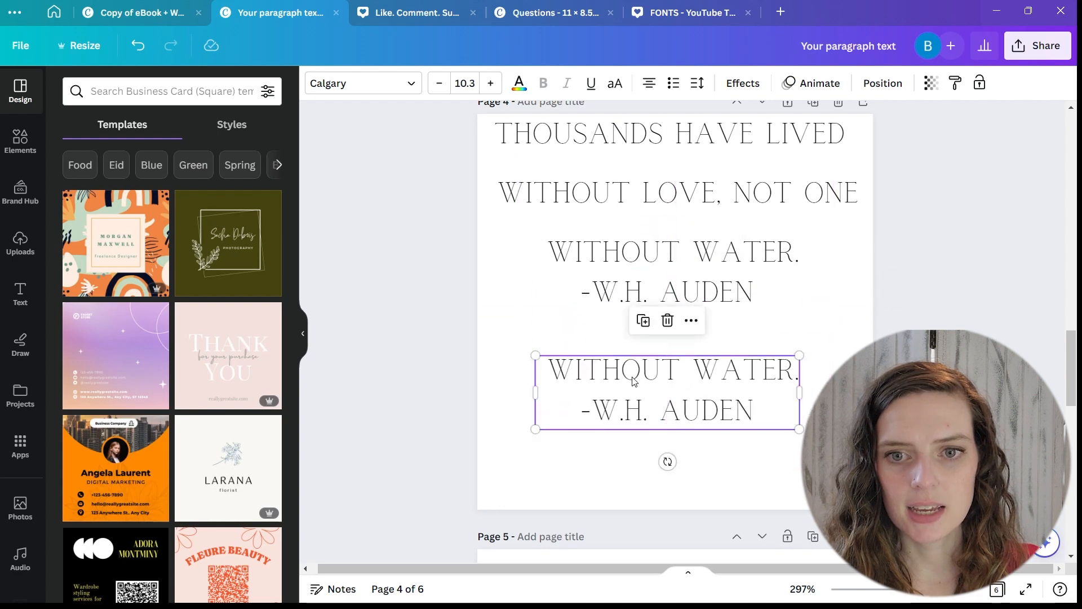
pyautogui.click(541, 367)
pyautogui.moveTo(541, 367); pyautogui.dragTo(799, 375)
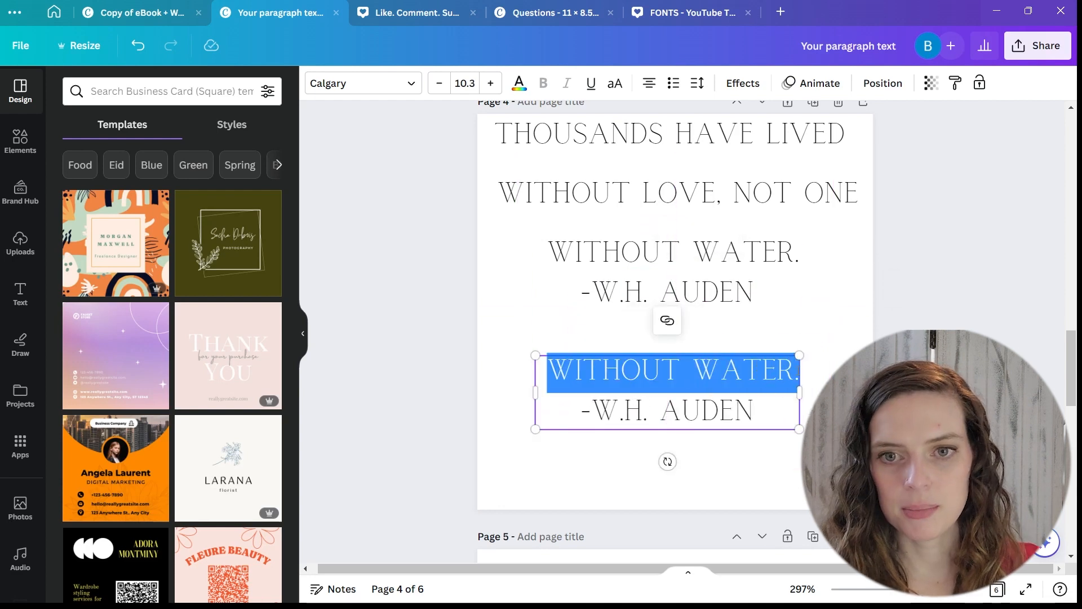
pyautogui.press('BackSpace')
pyautogui.press('Delete')
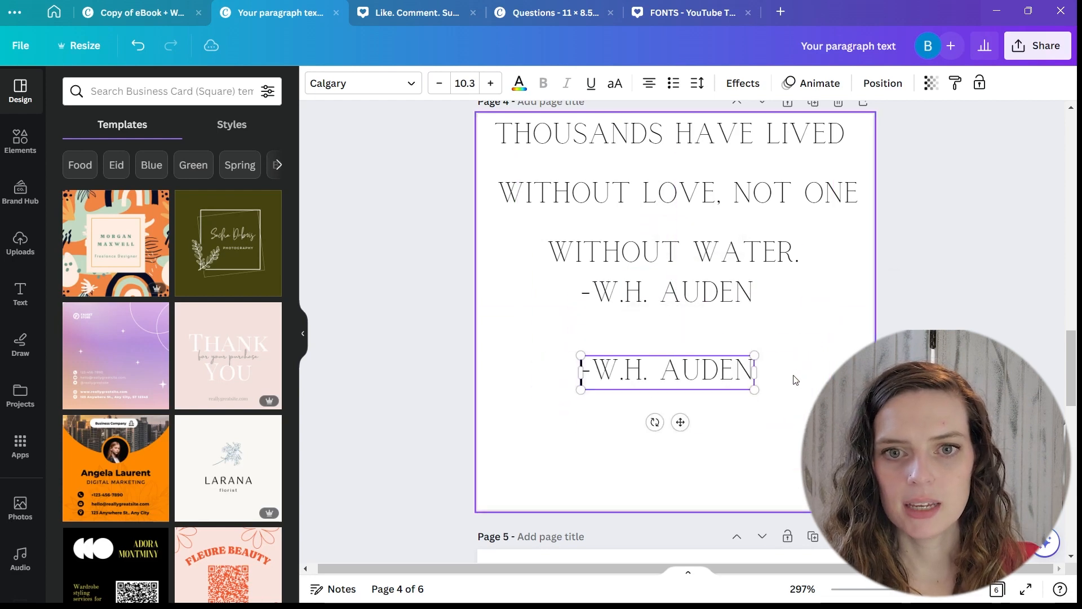
pyautogui.click(805, 372)
pyautogui.moveTo(655, 373); pyautogui.dragTo(662, 398)
# Remove the "-W.H. AUDEN" attribution from the third text box, leaving "WITHOUT WATER."
pyautogui.doubleClick(624, 293)
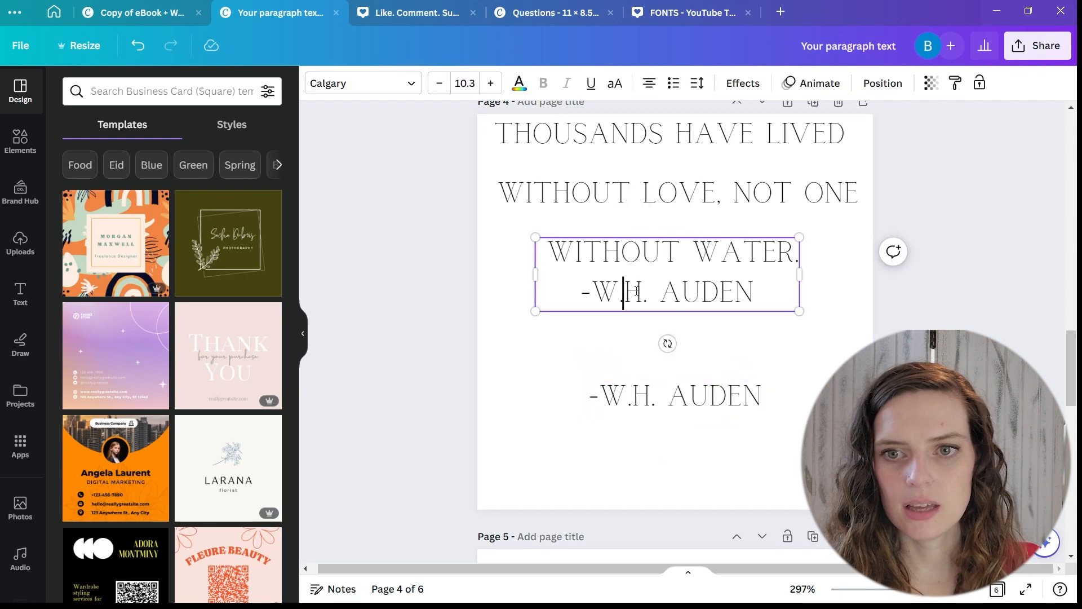
pyautogui.click(582, 289)
pyautogui.moveTo(583, 289); pyautogui.dragTo(759, 291)
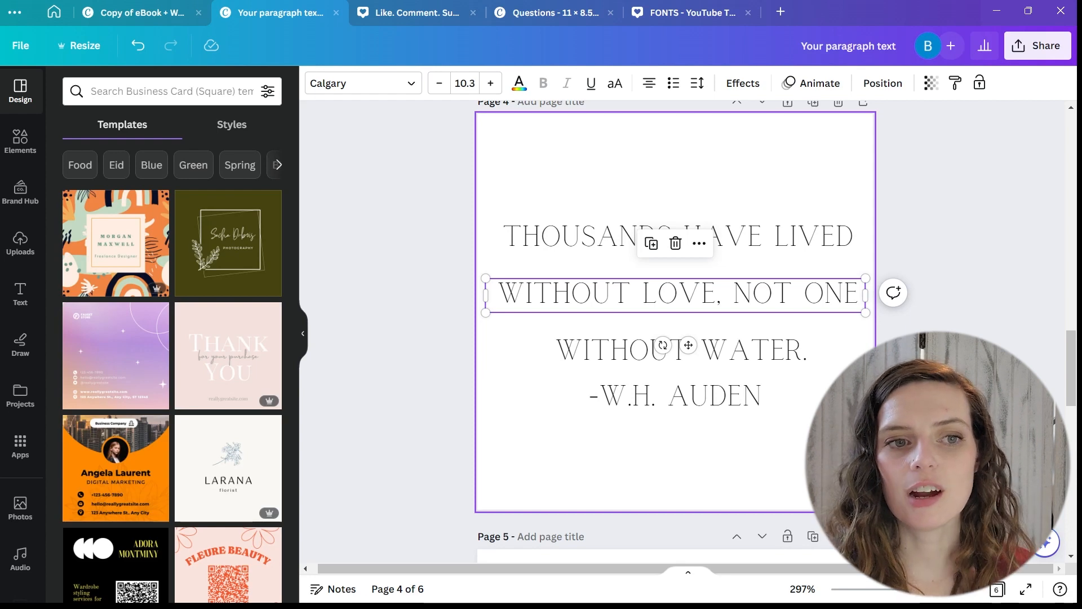
# Select the "WITHOUT WATER." and attribution lines individually to check that they are separate text boxes
pyautogui.click(688, 437)
pyautogui.click(720, 354)
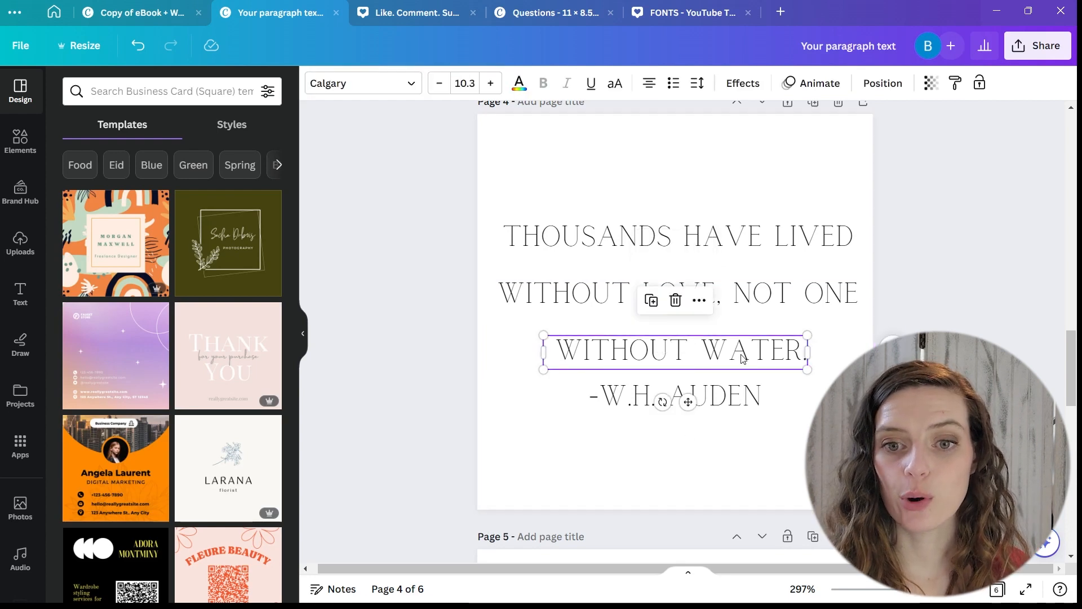
pyautogui.click(676, 397)
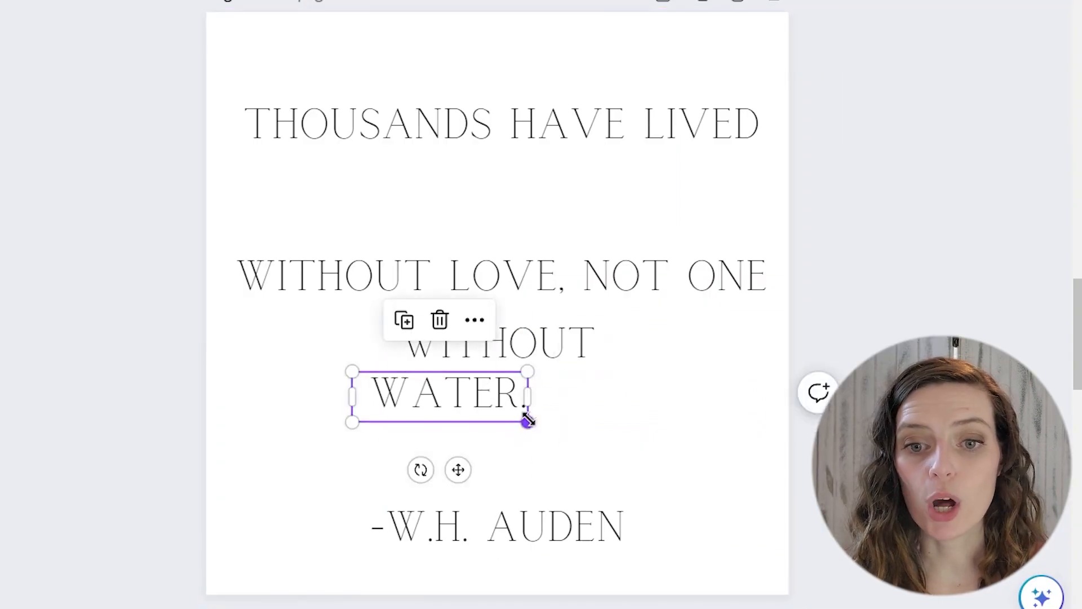
# Enlarge "WATER." to font size 20.6, centre it above the attribution, and position "WITHOUT" just above it
pyautogui.moveTo(526, 417); pyautogui.dragTo(699, 473)
pyautogui.moveTo(623, 442); pyautogui.dragTo(585, 437)
pyautogui.click(512, 321)
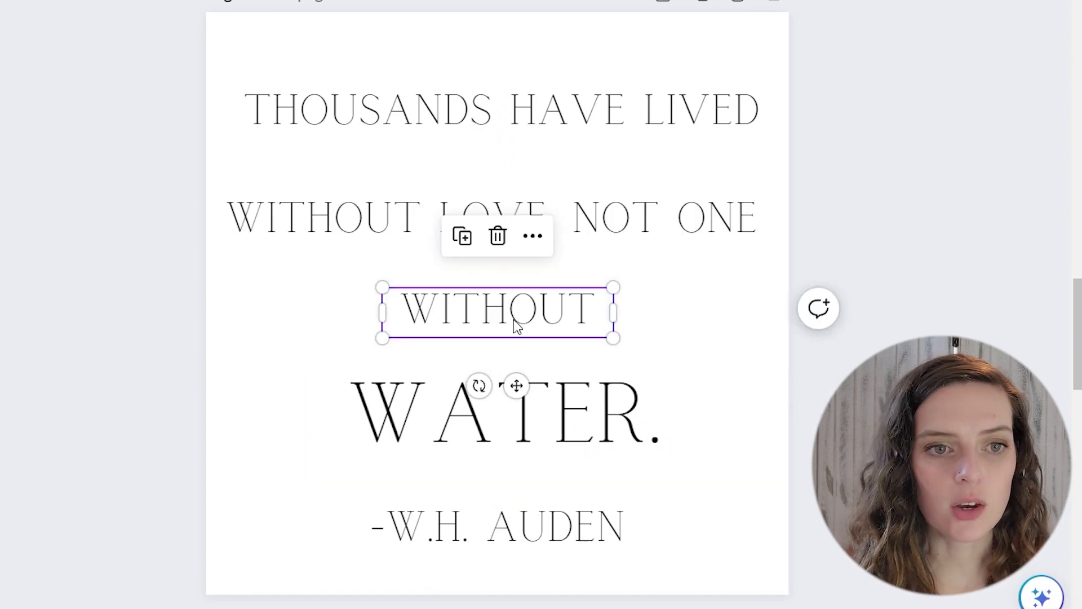
pyautogui.moveTo(512, 321); pyautogui.dragTo(515, 327)
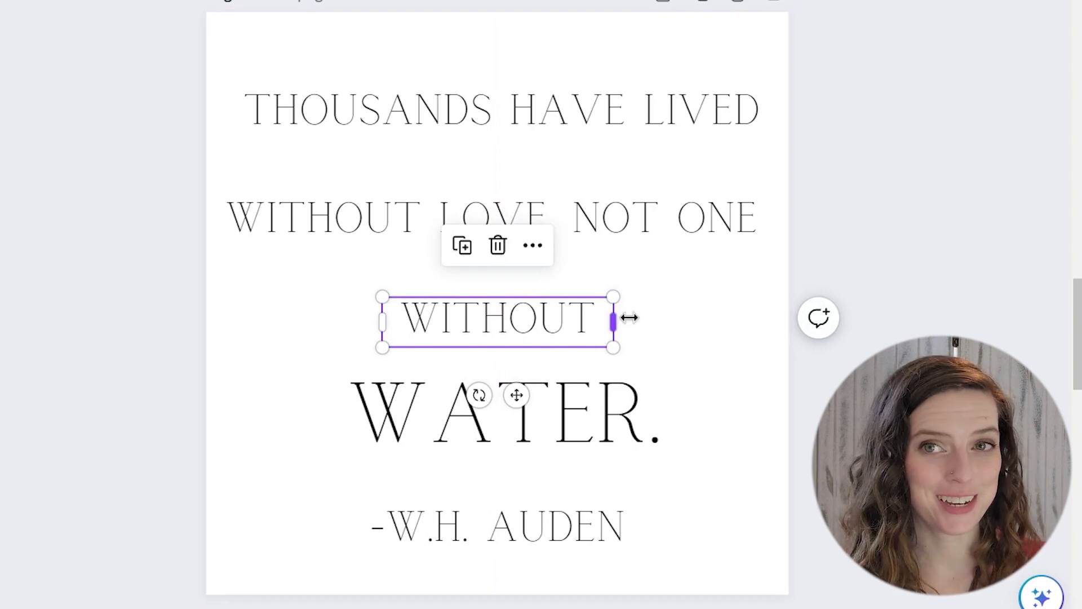
pyautogui.click(695, 364)
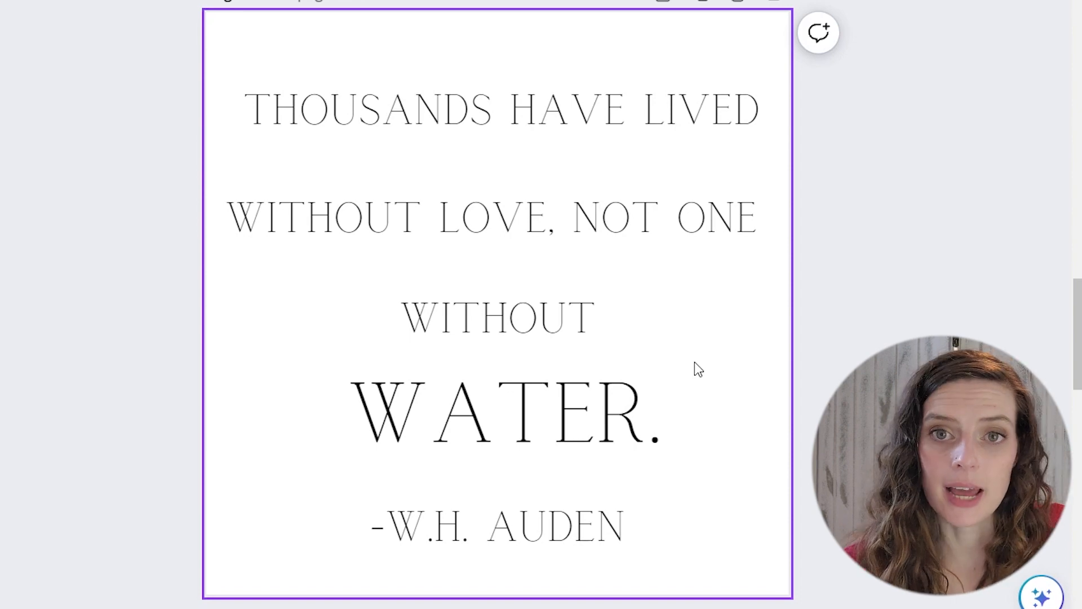
# Change the font of the separate "WITHOUT" line to Brittany
pyautogui.click(434, 341)
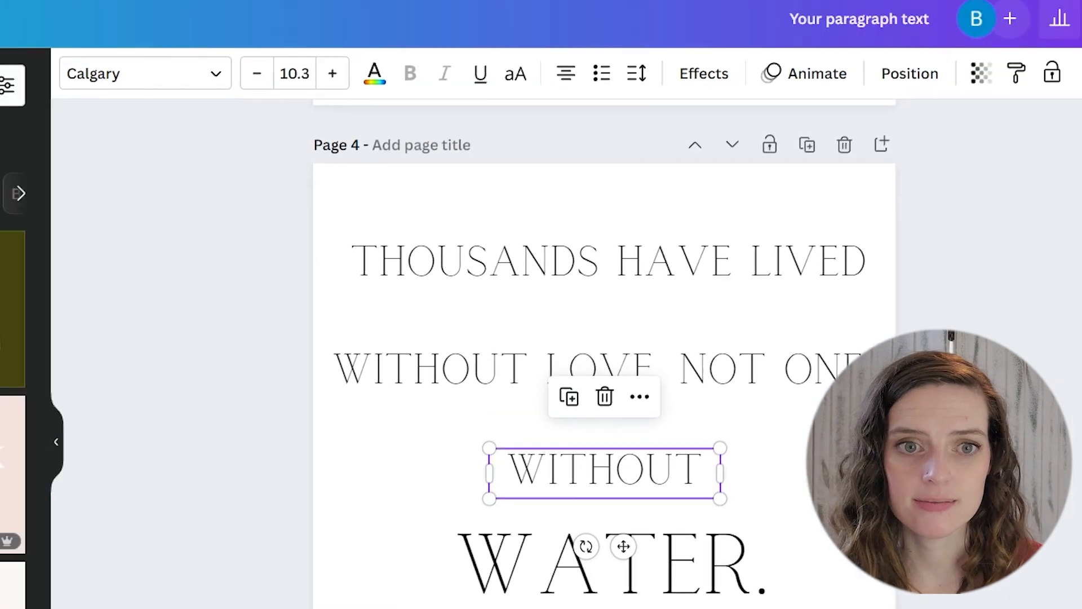
pyautogui.click(21, 91)
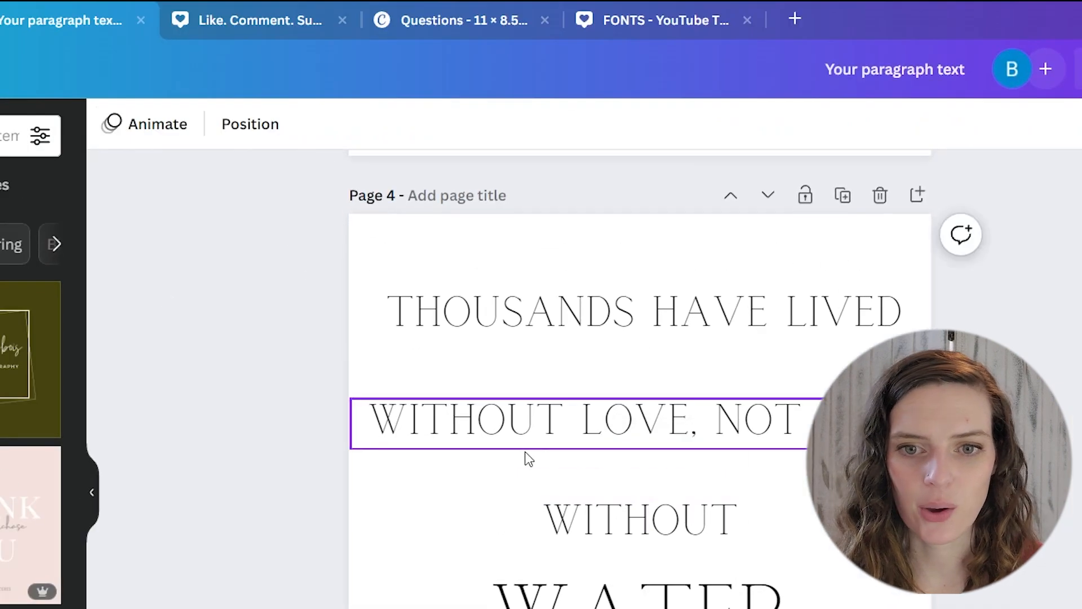
pyautogui.click(509, 333)
pyautogui.click(181, 125)
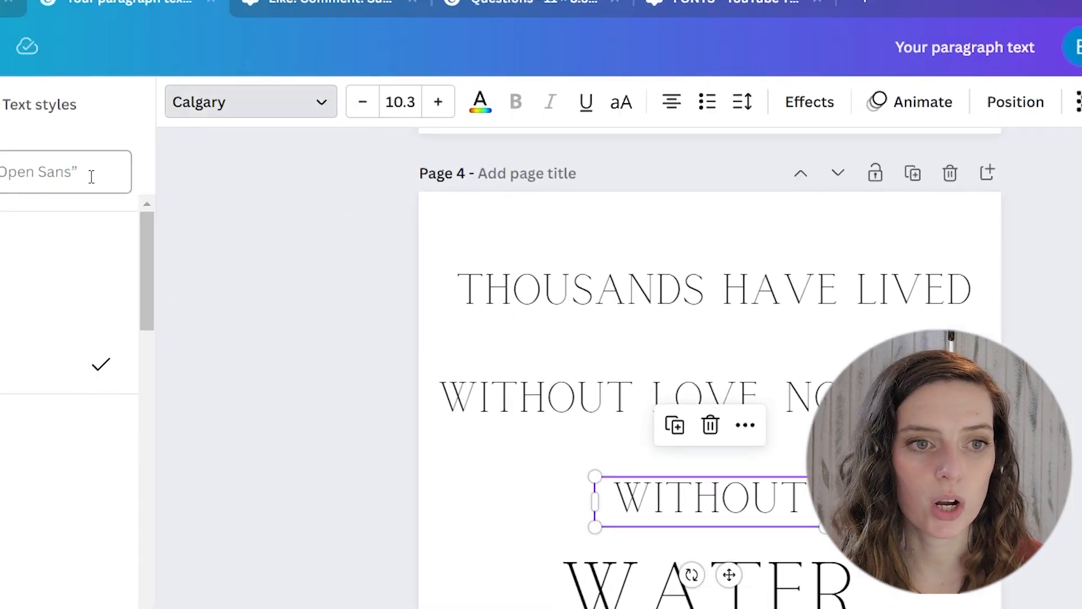
pyautogui.click(124, 234)
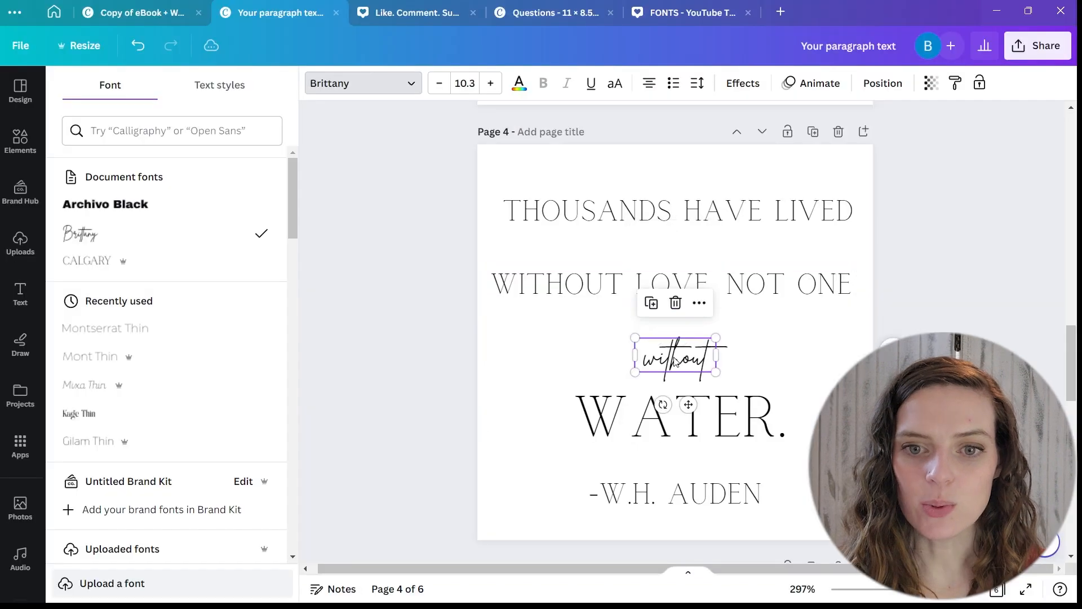
# Replace "WITHOUT" in the second line with a duplicate of the script "without", placed above the lowered "LOVE, NOT ONE"
pyautogui.click(572, 288)
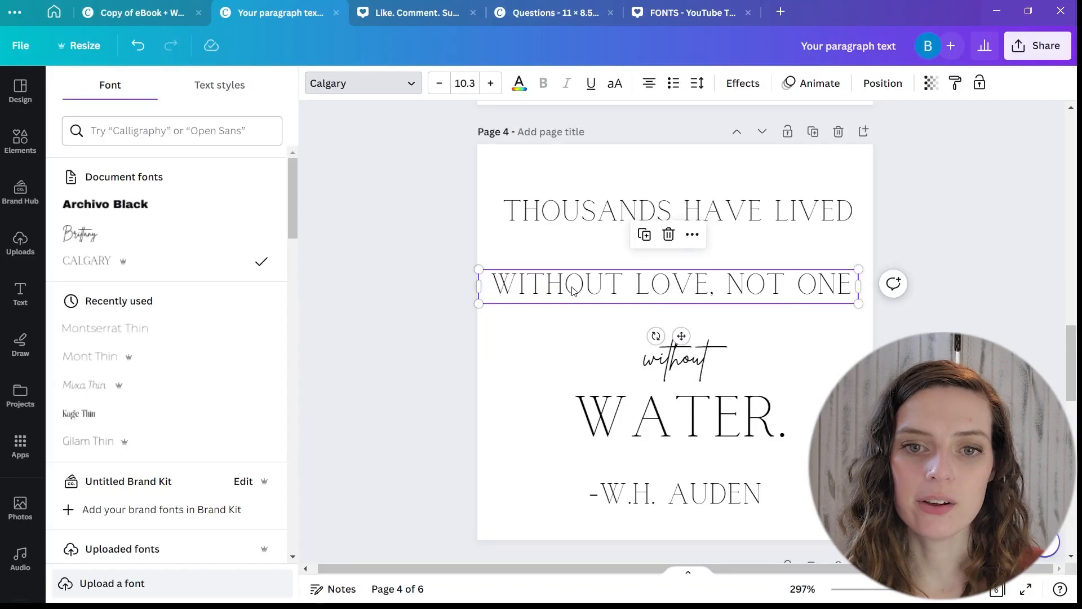
pyautogui.click(618, 297)
pyautogui.moveTo(626, 290); pyautogui.dragTo(478, 265)
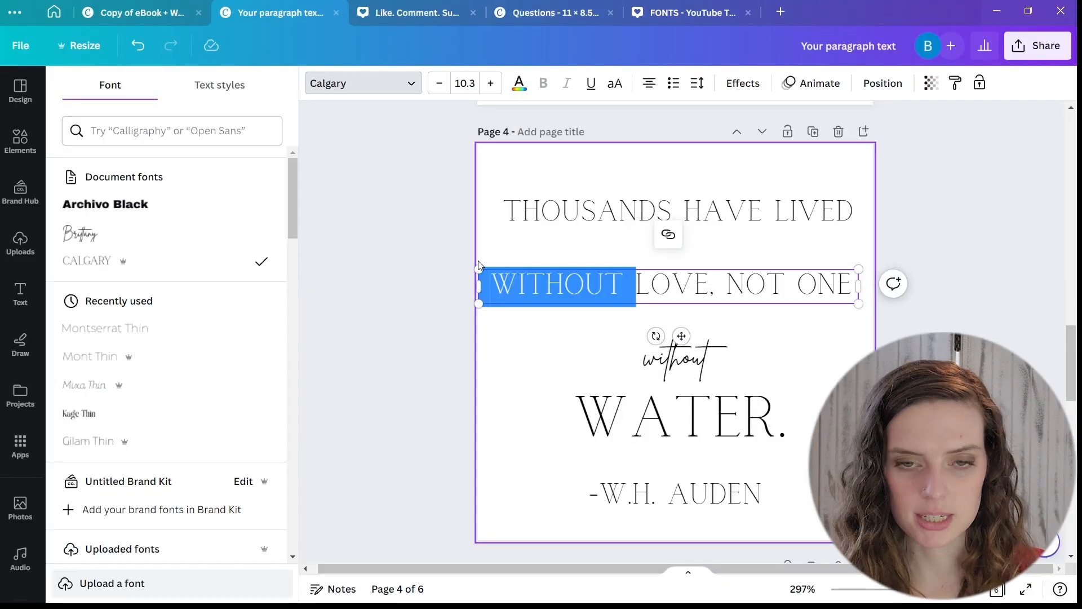
pyautogui.press('BackSpace')
pyautogui.moveTo(681, 336); pyautogui.dragTo(676, 376)
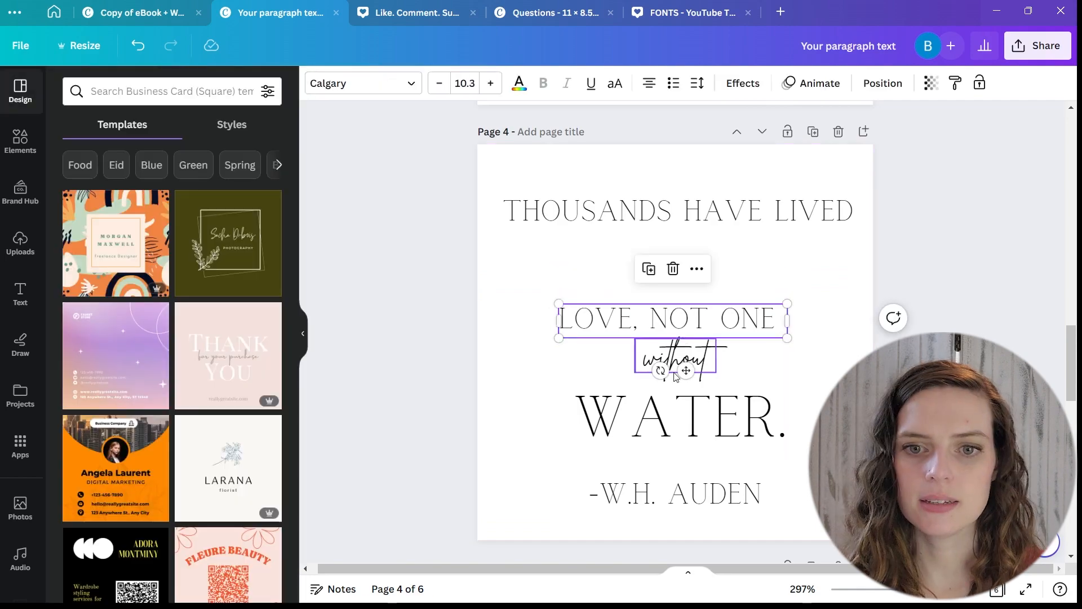
pyautogui.click(674, 370)
pyautogui.hotkey('ctrl', 'd')
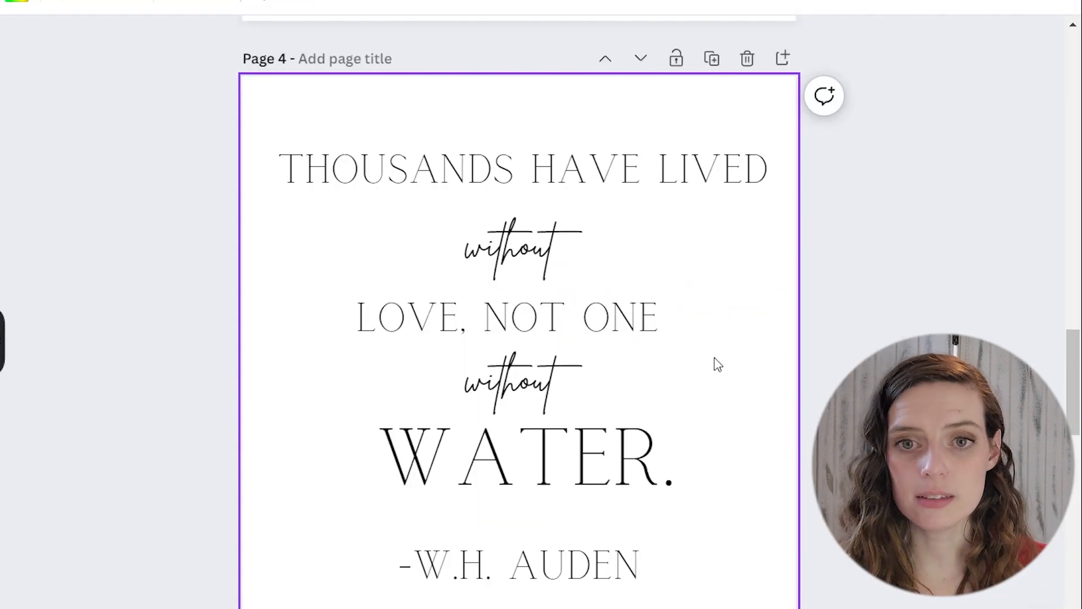
# Move "WATER." slightly lower, closer to the attribution line
pyautogui.scroll(15, 719, 394)
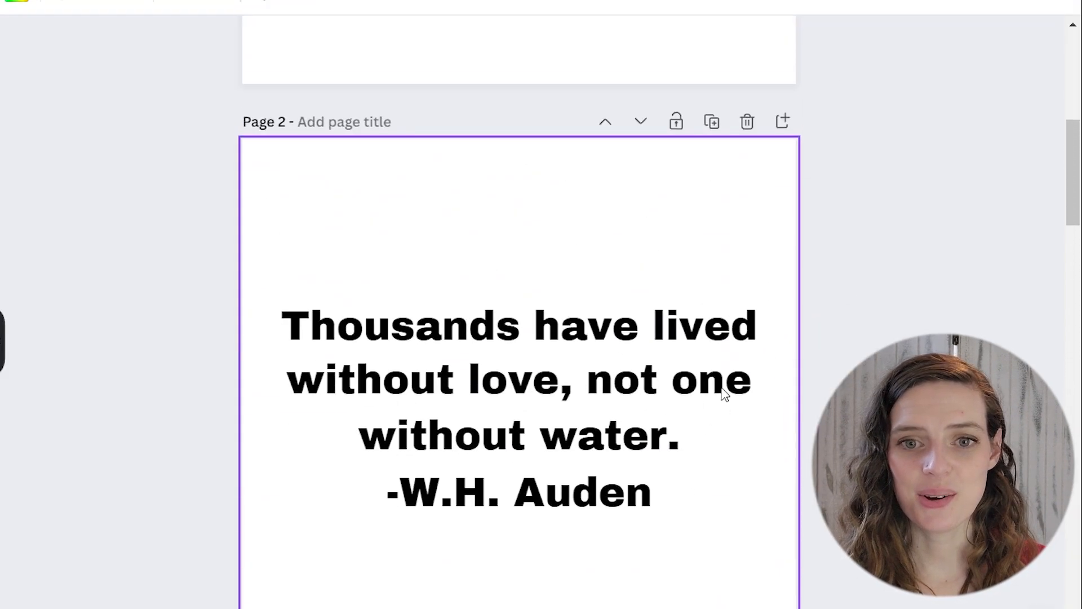
pyautogui.scroll(-2, 729, 415)
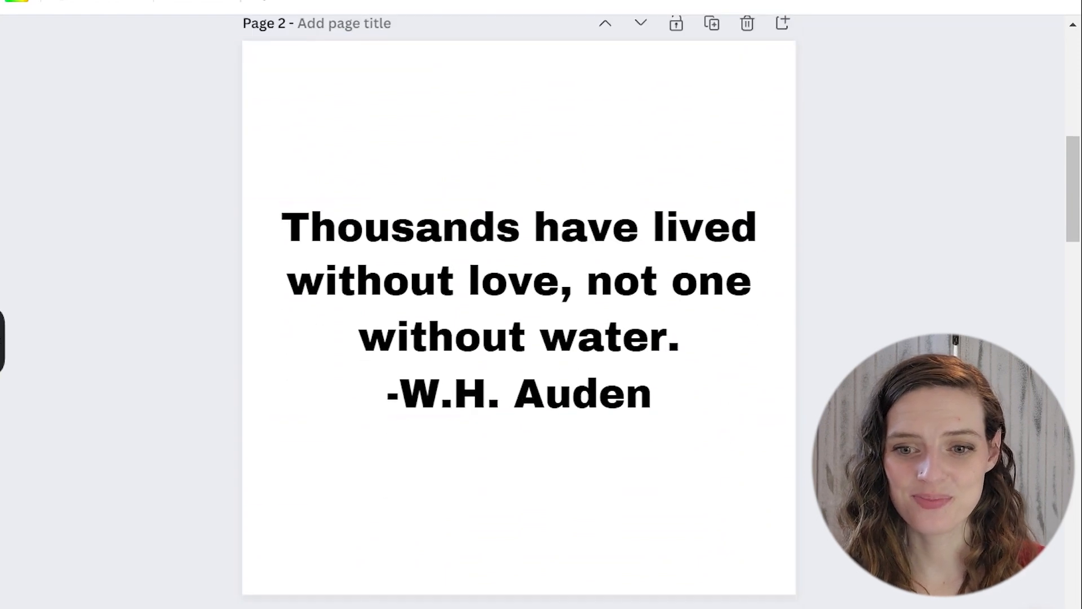
pyautogui.scroll(-8, 826, 526)
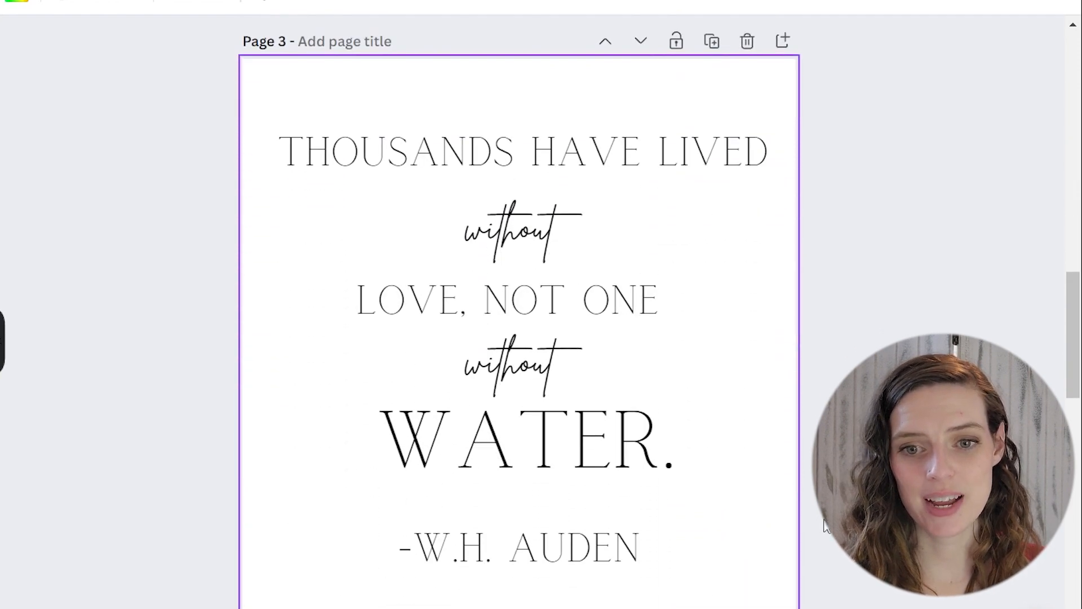
pyautogui.moveTo(562, 449); pyautogui.dragTo(558, 478)
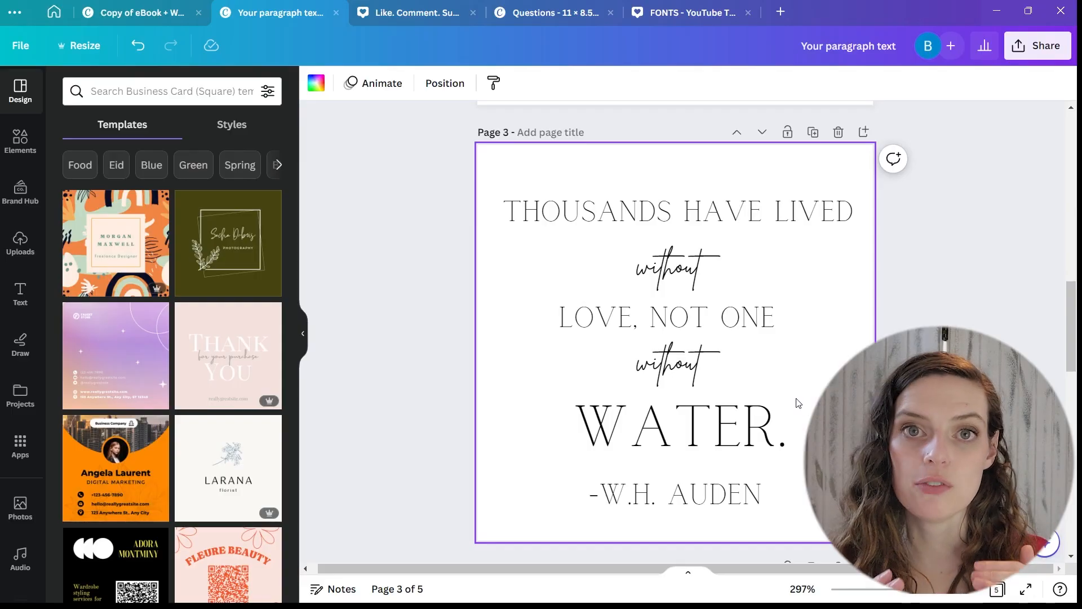
# Apply the Splice text effect to "WATER."
pyautogui.click(702, 431)
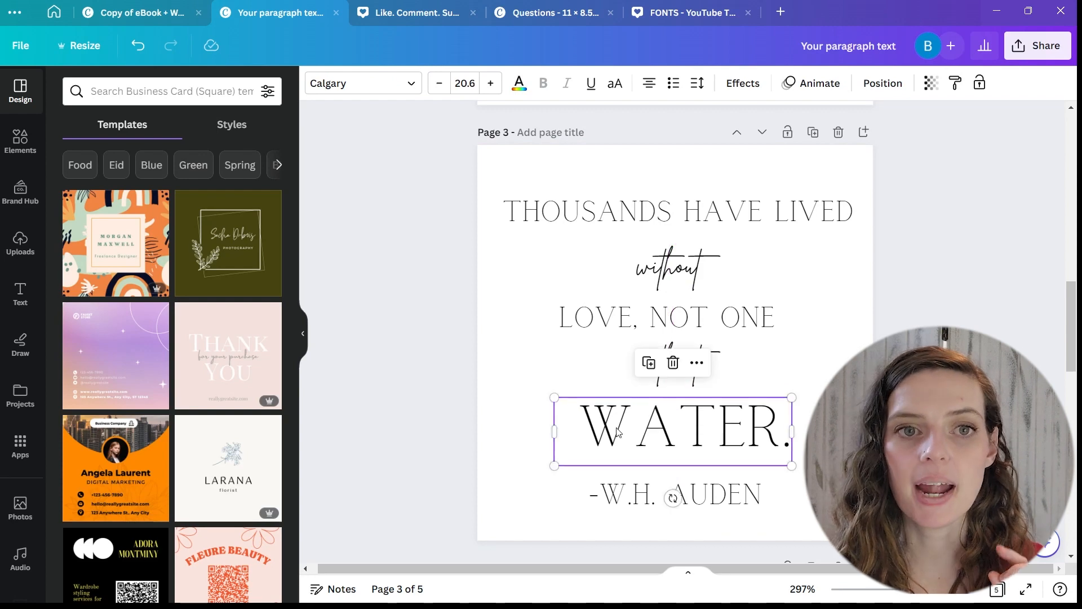
pyautogui.click(743, 83)
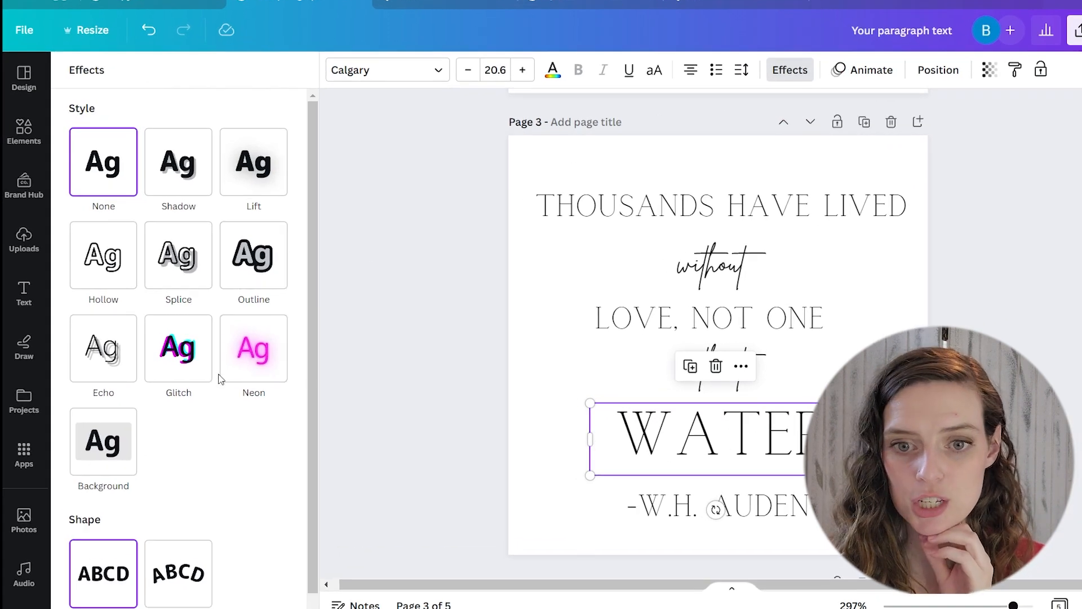
pyautogui.click(603, 319)
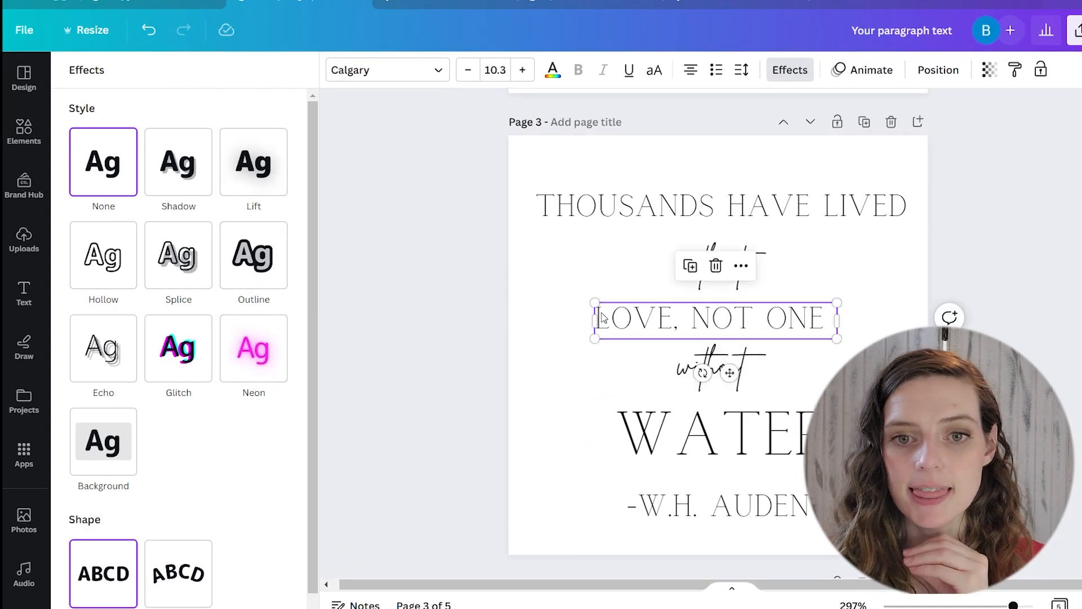
pyautogui.click(594, 214)
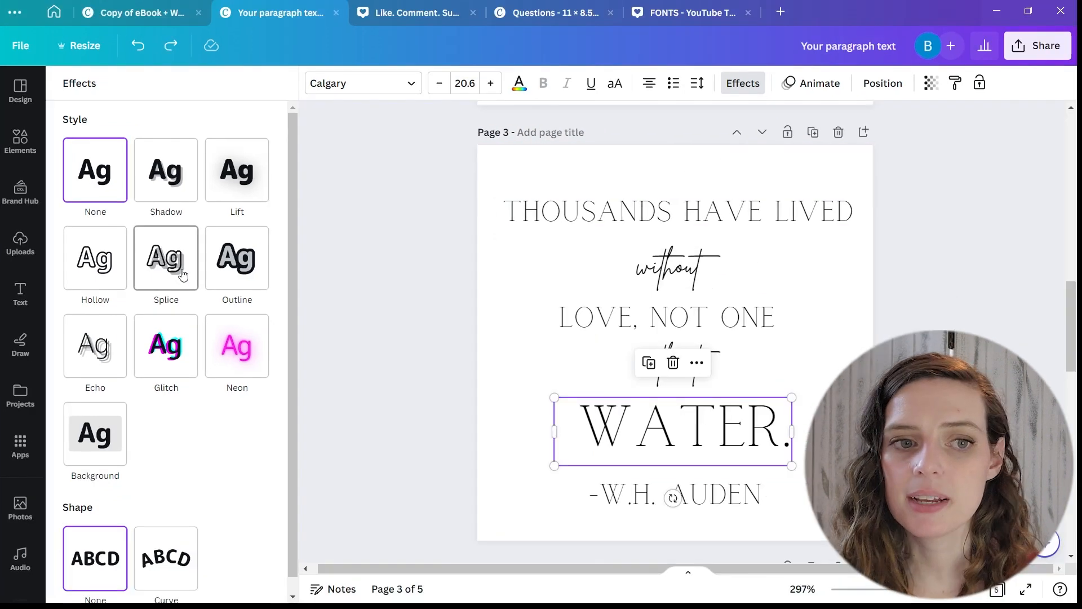
pyautogui.click(185, 264)
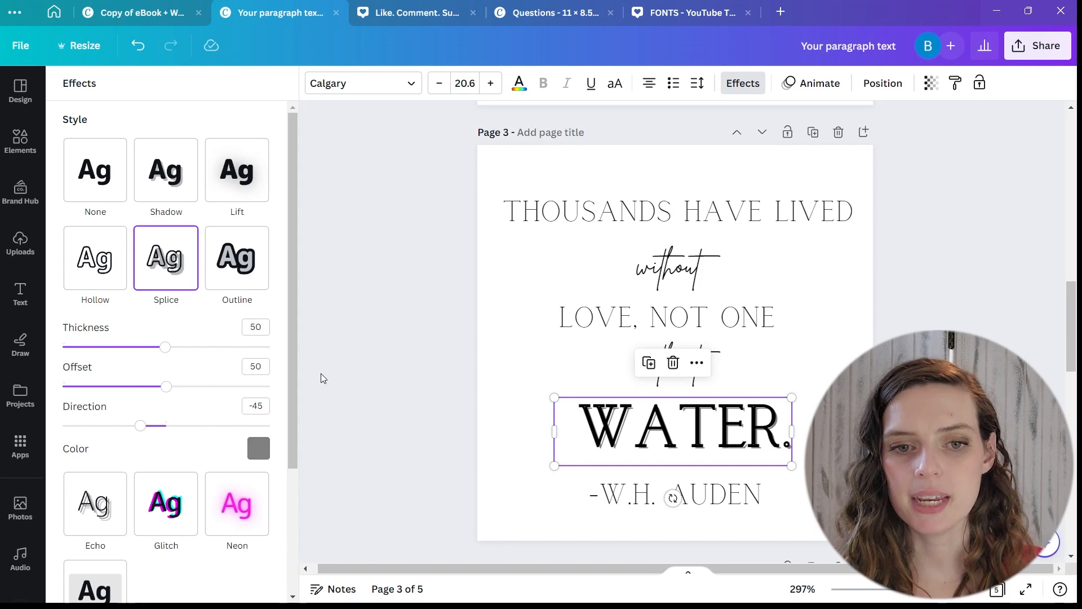
# Set the text colour of "WATER." to the dark blue from the document colours
pyautogui.click(518, 86)
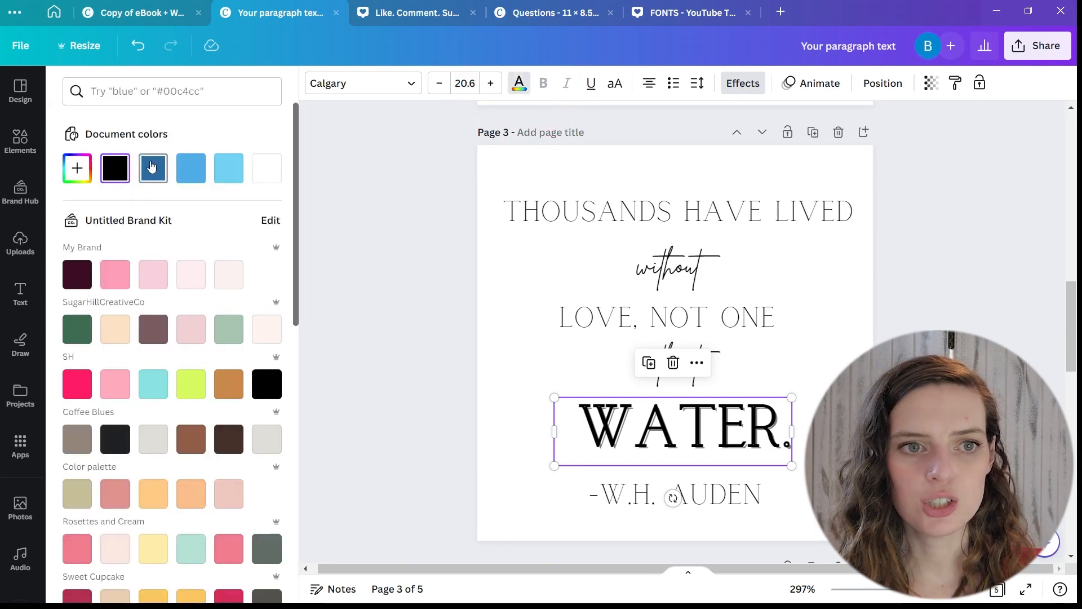
pyautogui.click(160, 176)
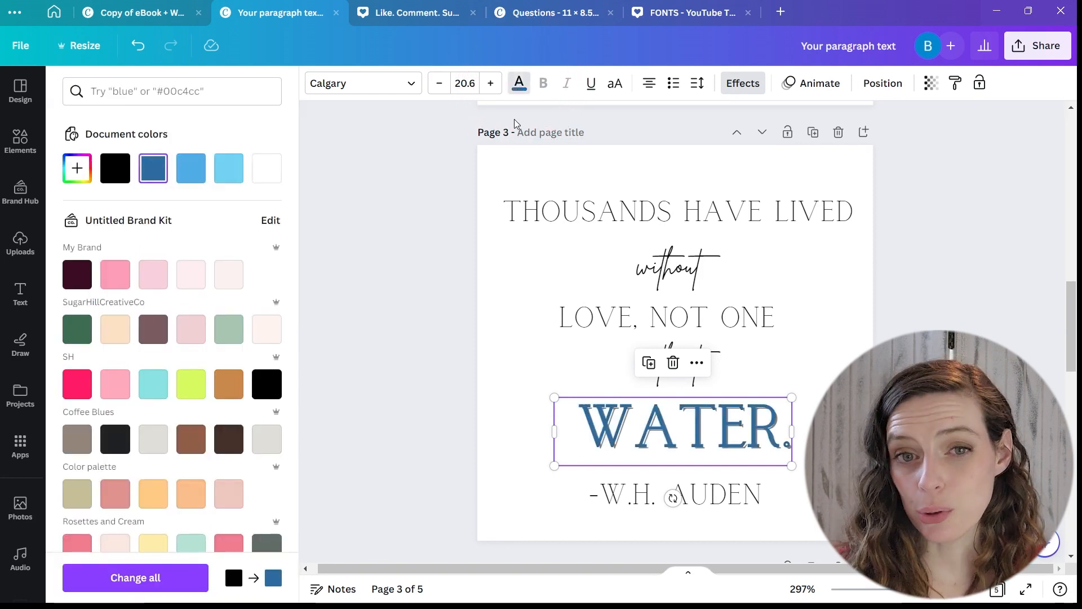
pyautogui.click(519, 86)
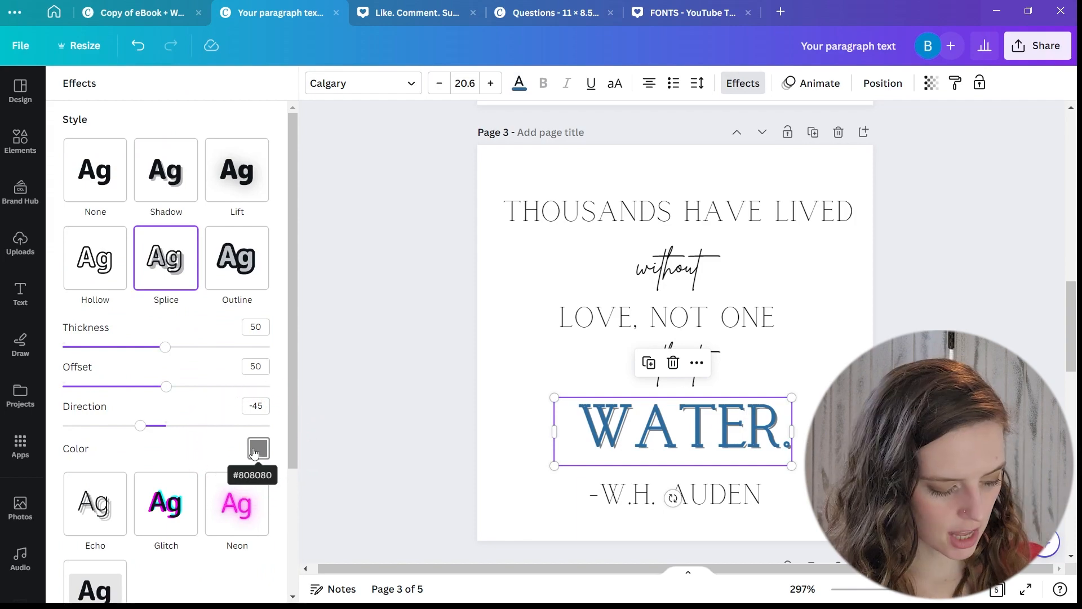
# Set the Splice effect colour of "WATER." to the light blue from the document colours
pyautogui.scroll(5, 682, 419)
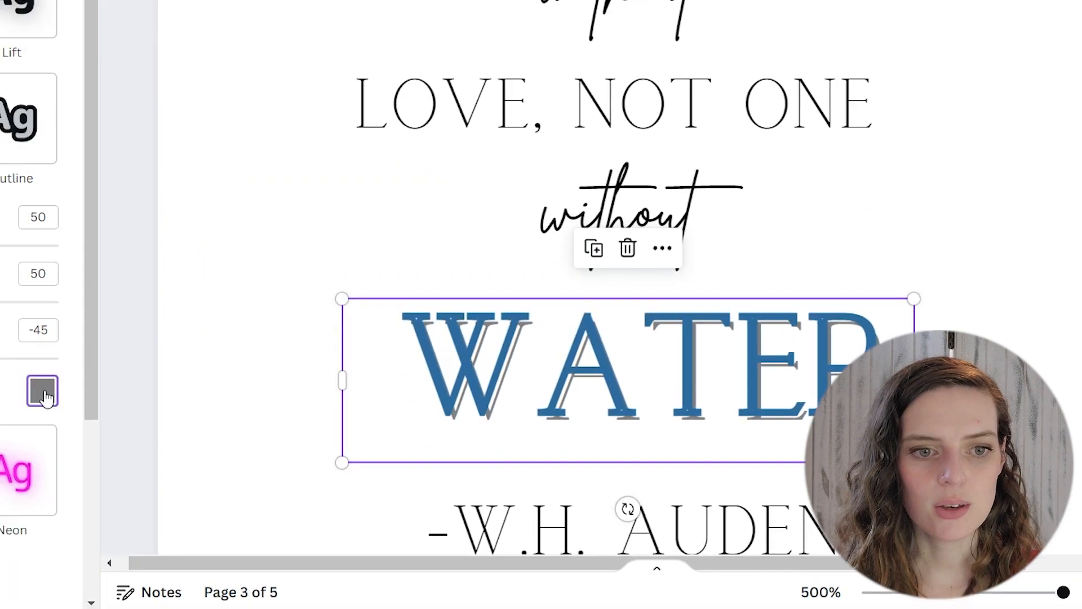
pyautogui.click(41, 389)
pyautogui.click(178, 232)
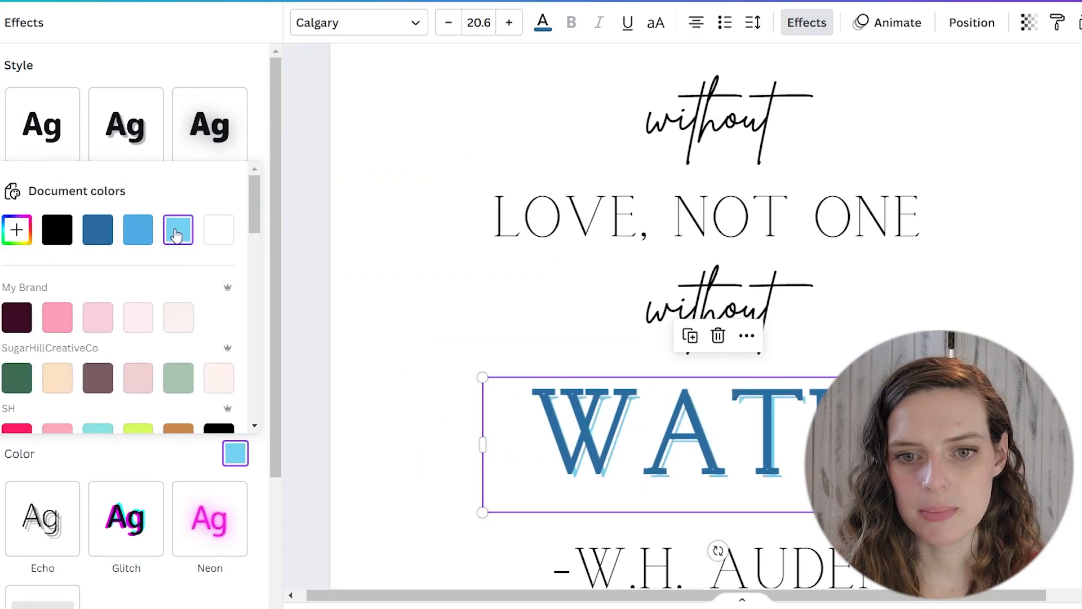
pyautogui.click(396, 318)
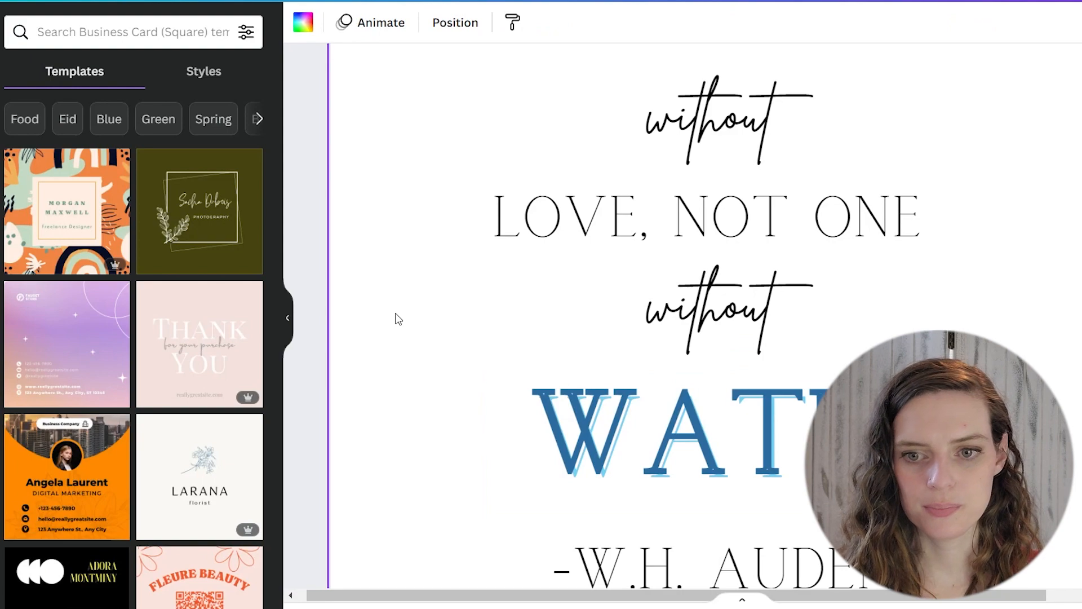
# Shrink and recentre "THOUSANDS HAVE LIVED", and shift the script "without" beneath it slightly upward
pyautogui.scroll(-5, 396, 318)
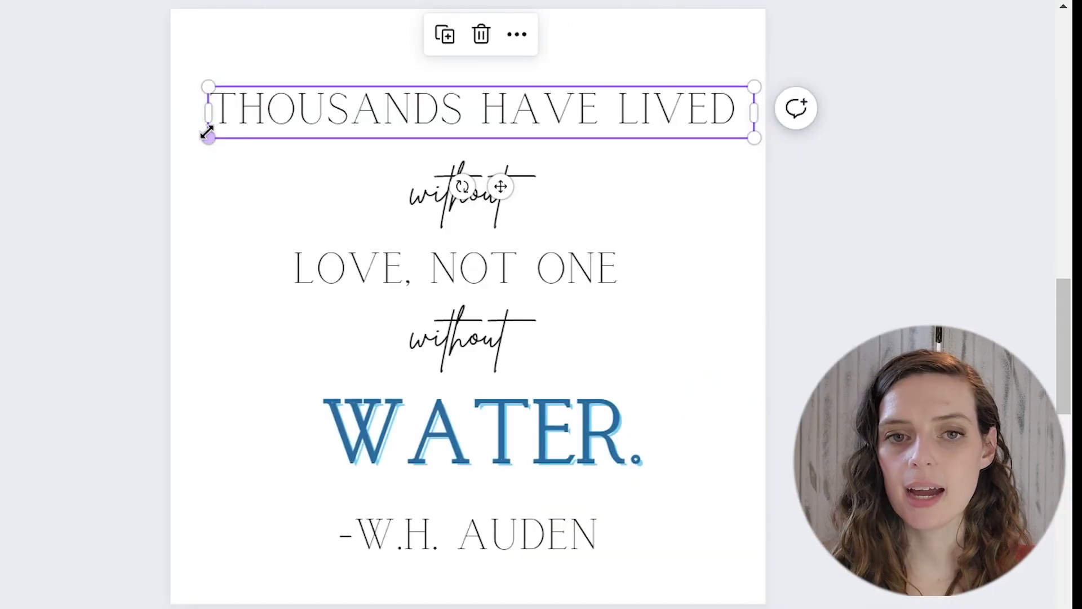
pyautogui.moveTo(207, 133); pyautogui.dragTo(358, 124)
pyautogui.moveTo(560, 118); pyautogui.dragTo(459, 121)
pyautogui.click(468, 197)
# Reduce "LOVE, NOT ONE" to font size 7.5 and centre it between the two script "without" lines
pyautogui.click(342, 287)
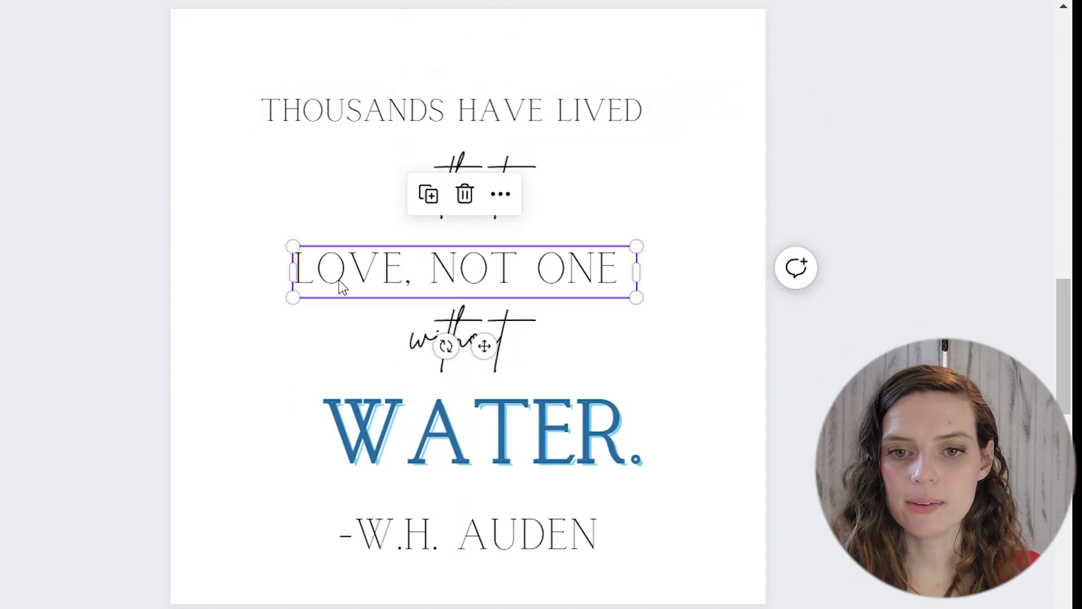
pyautogui.moveTo(292, 297); pyautogui.dragTo(383, 282)
pyautogui.click(342, 116)
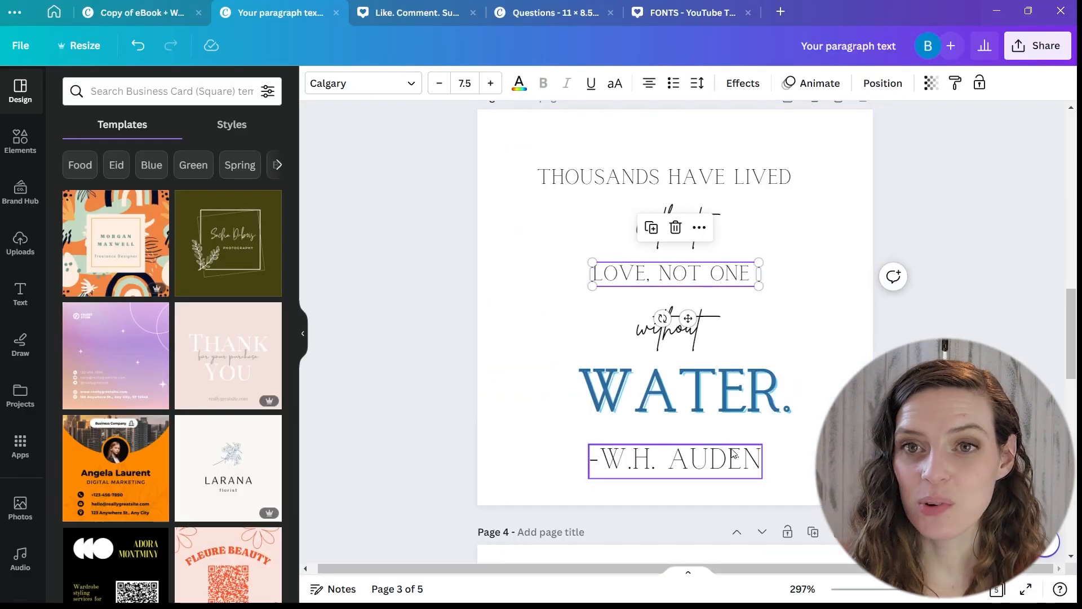
pyautogui.click(552, 533)
pyautogui.click(696, 451)
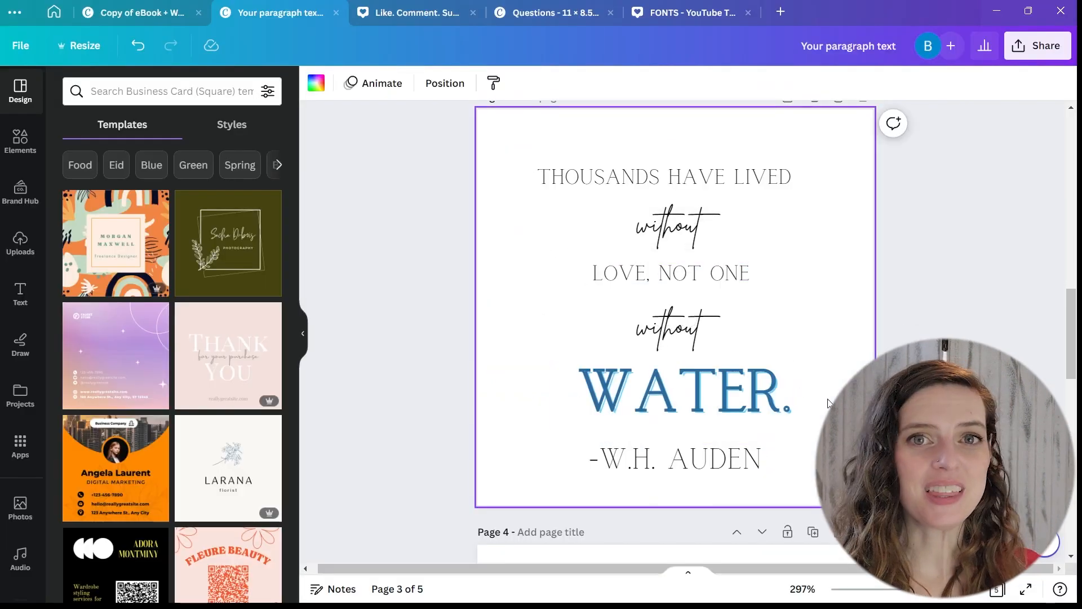
# Reduce the "-W.H. AUDEN" attribution to font size 4.6 and centre it beneath "WATER."
pyautogui.scroll(-2, 828, 400)
pyautogui.scroll(2, 834, 394)
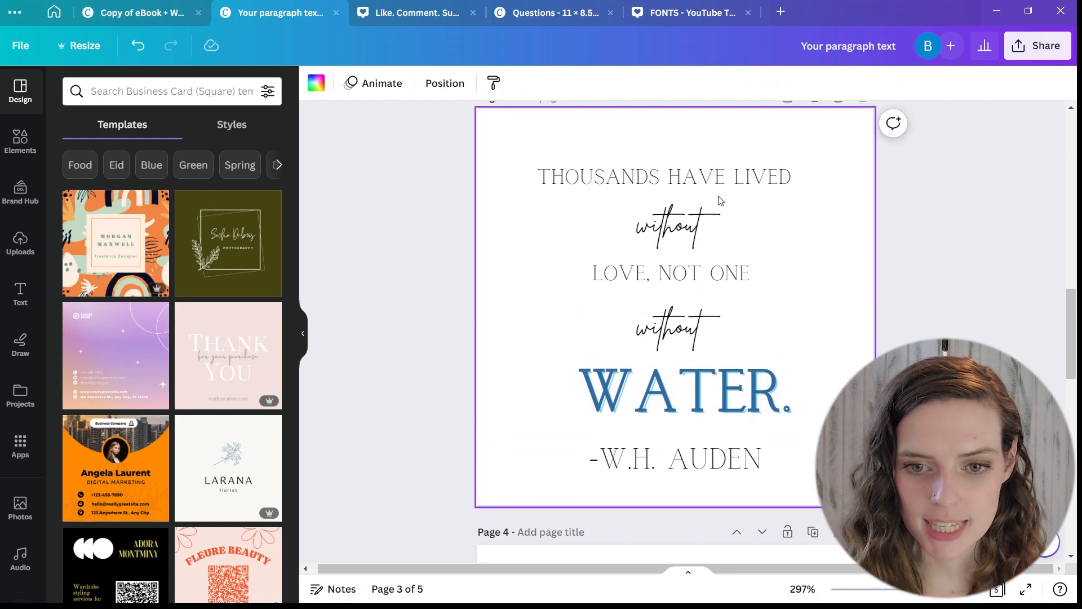
pyautogui.click(712, 464)
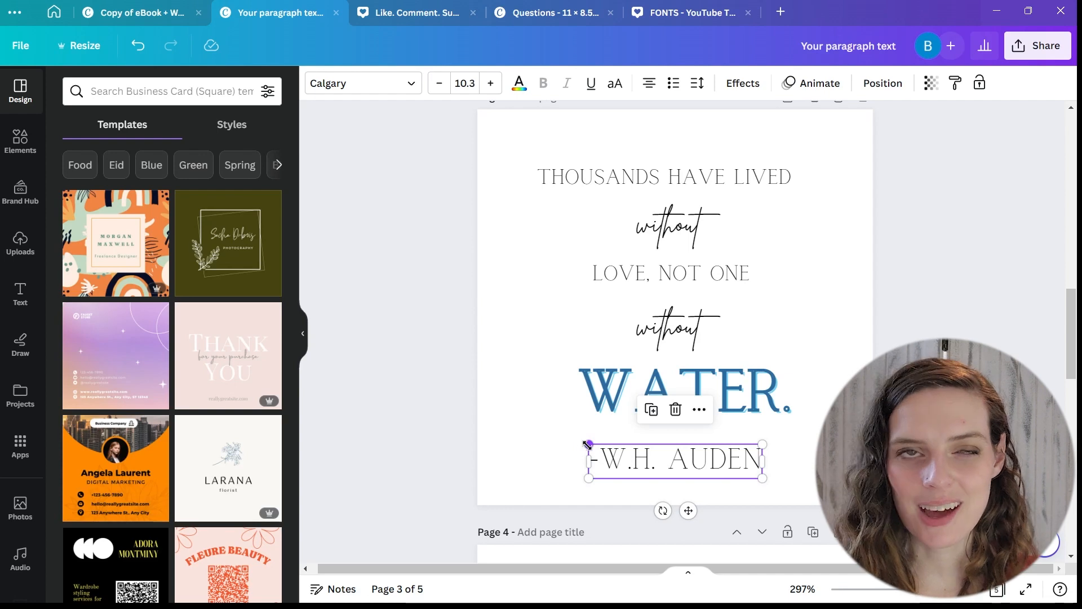
pyautogui.moveTo(641, 469); pyautogui.dragTo(638, 464)
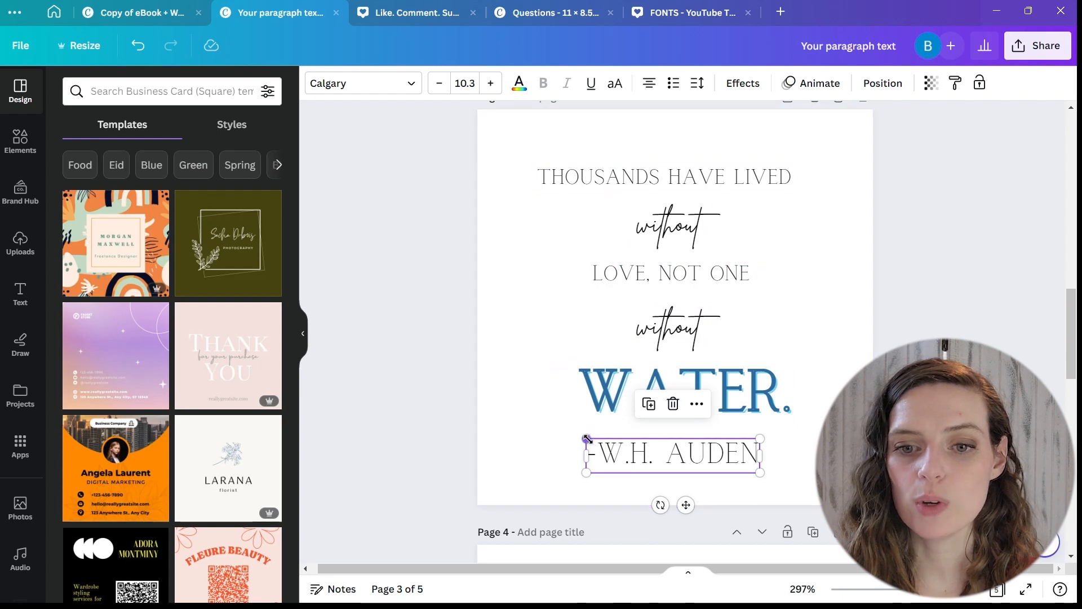
pyautogui.moveTo(587, 438); pyautogui.dragTo(686, 457)
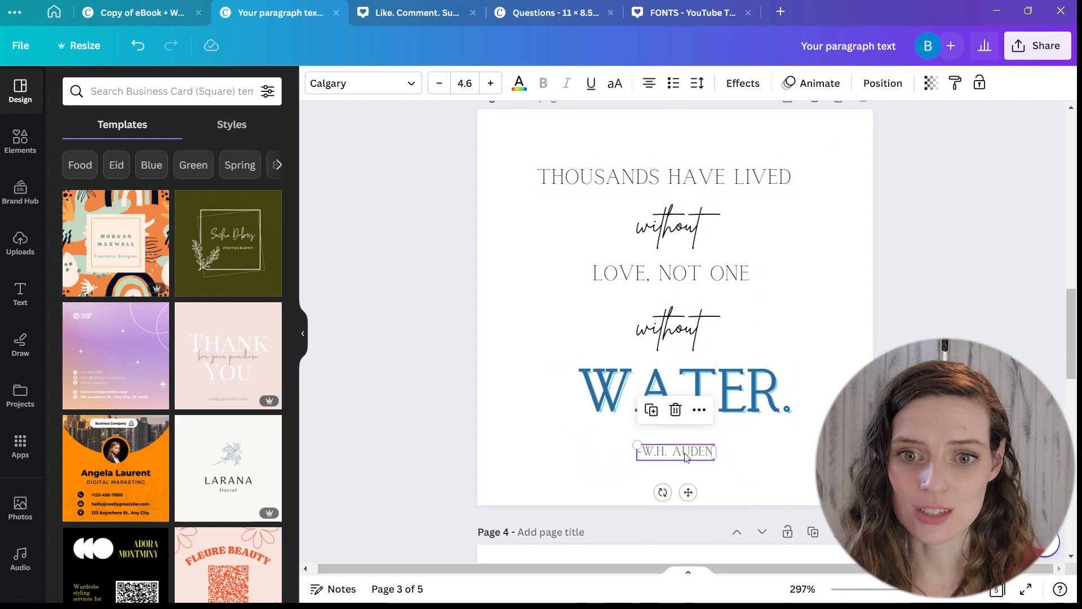
pyautogui.click(685, 479)
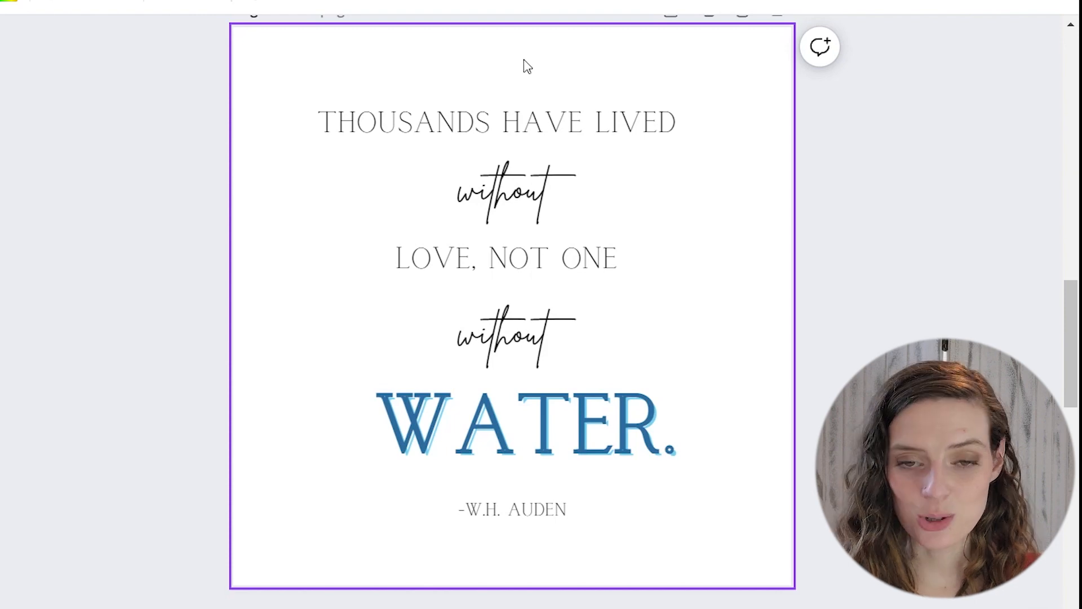
# Align all six text lines of the quote to a common horizontal centre and space them evenly vertically
pyautogui.moveTo(523, 60); pyautogui.dragTo(522, 555)
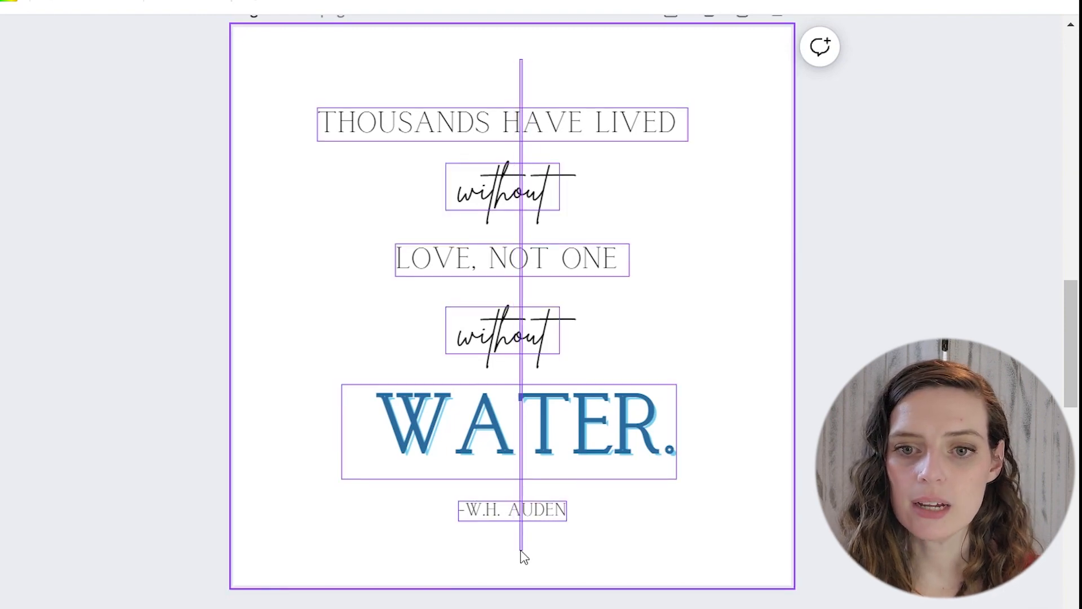
pyautogui.moveTo(522, 555); pyautogui.dragTo(522, 556)
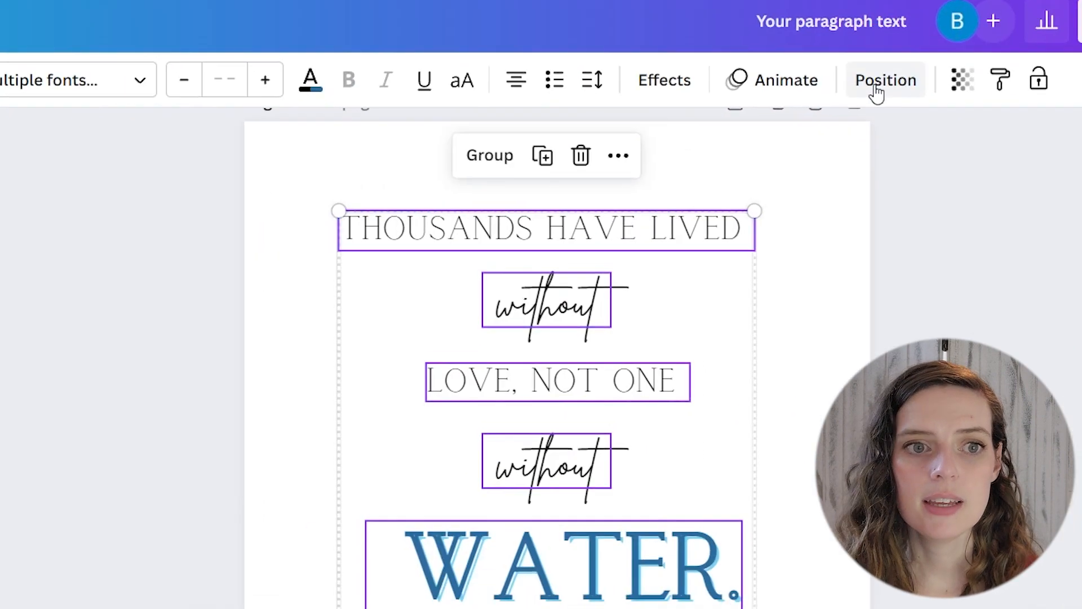
pyautogui.click(766, 96)
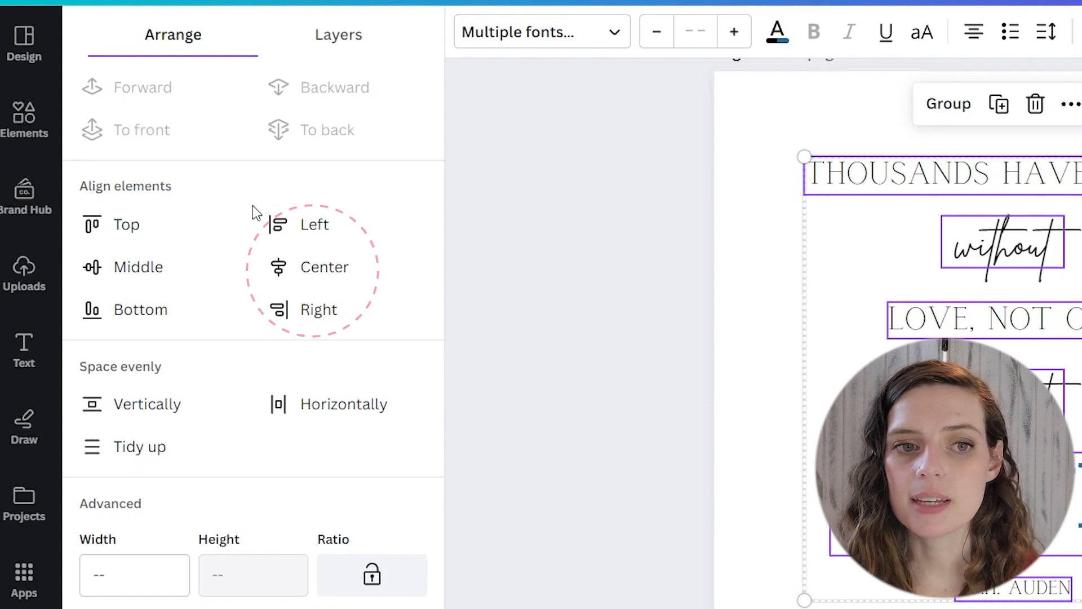
pyautogui.click(310, 274)
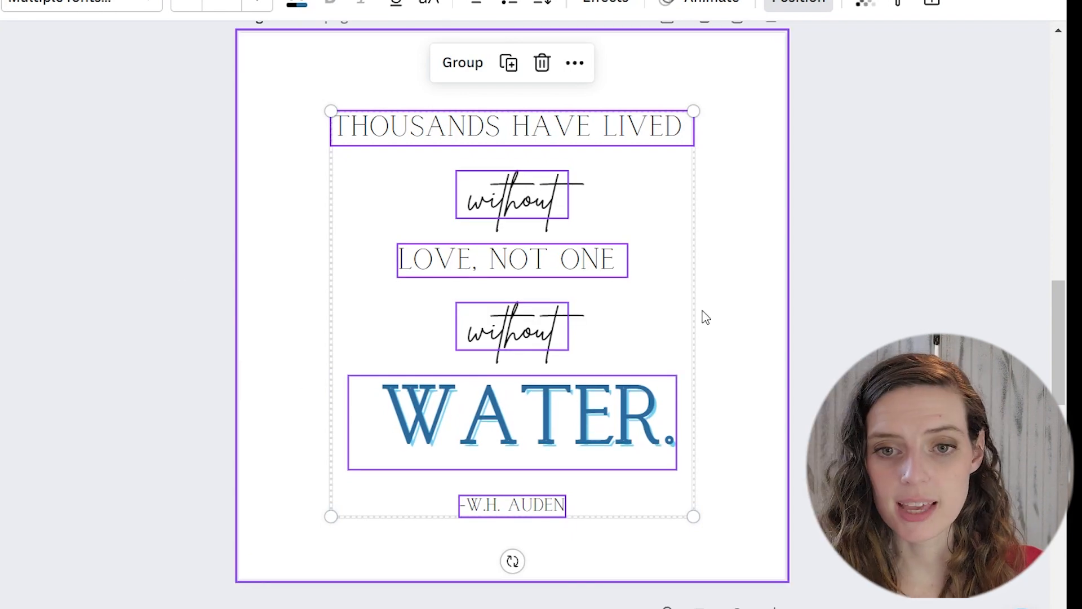
pyautogui.click(723, 271)
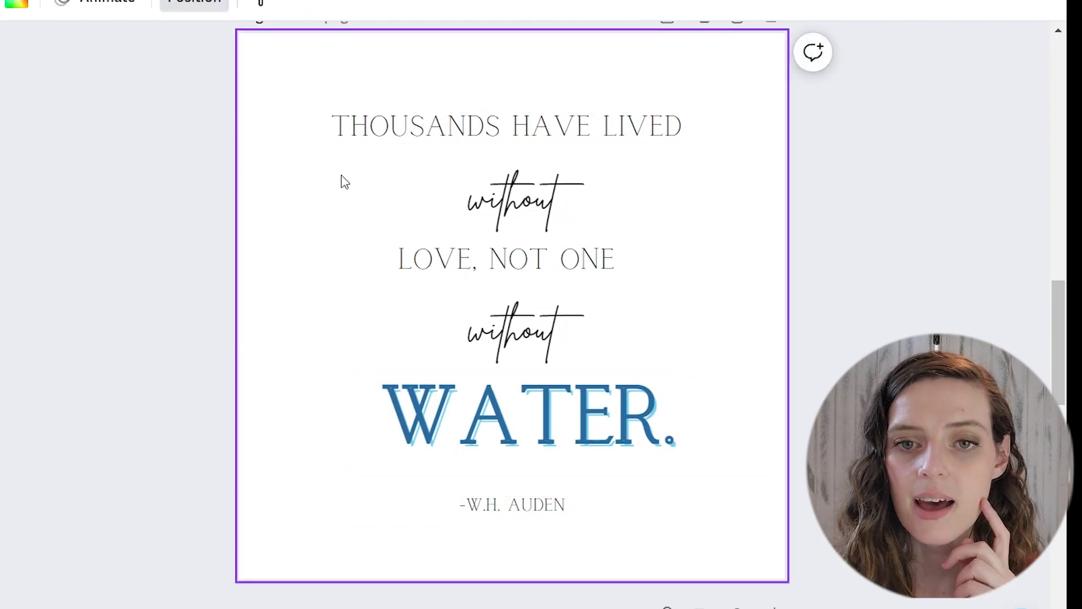
# Nudge both script "without" lines slightly upward so they sit more evenly between the neighbouring text lines
pyautogui.click(482, 212)
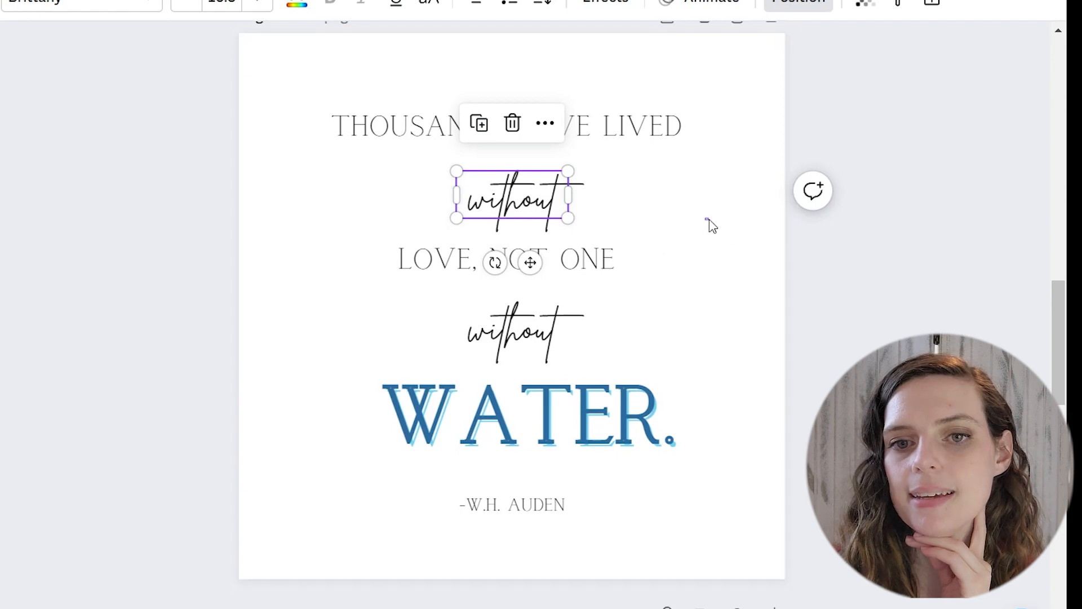
pyautogui.click(693, 220)
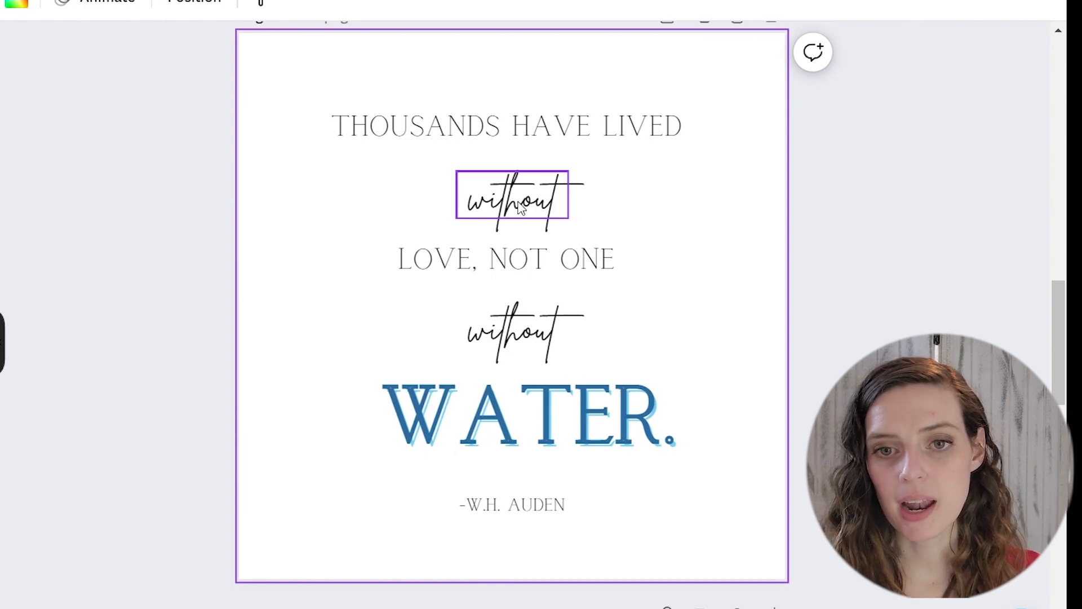
pyautogui.moveTo(516, 203); pyautogui.dragTo(517, 196)
pyautogui.click(521, 329)
pyautogui.press('Up')
pyautogui.press('Up')
pyautogui.press('Up')
pyautogui.press('Up')
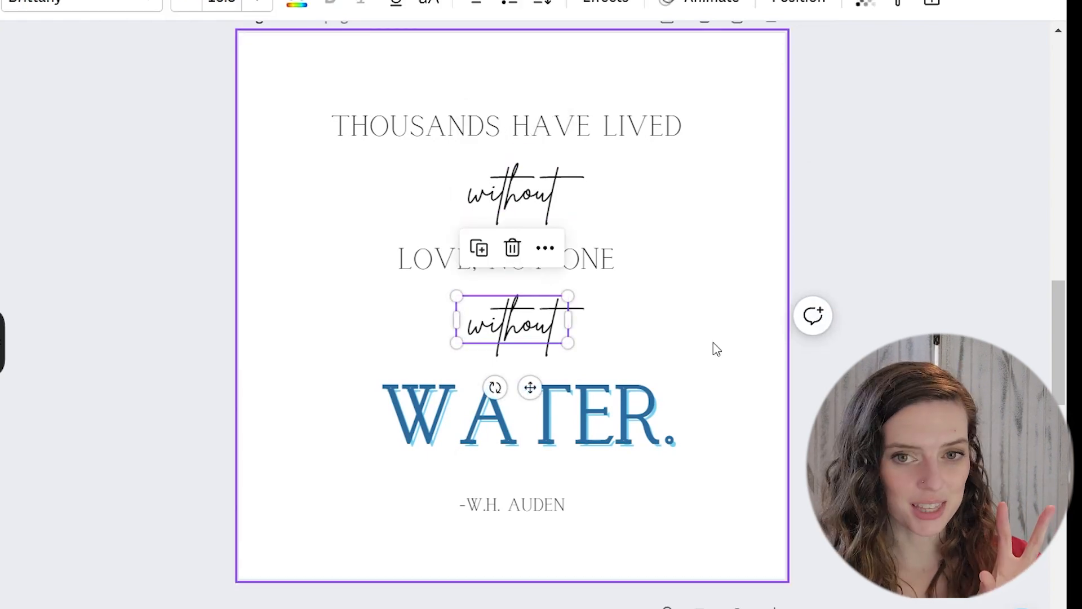
pyautogui.click(714, 344)
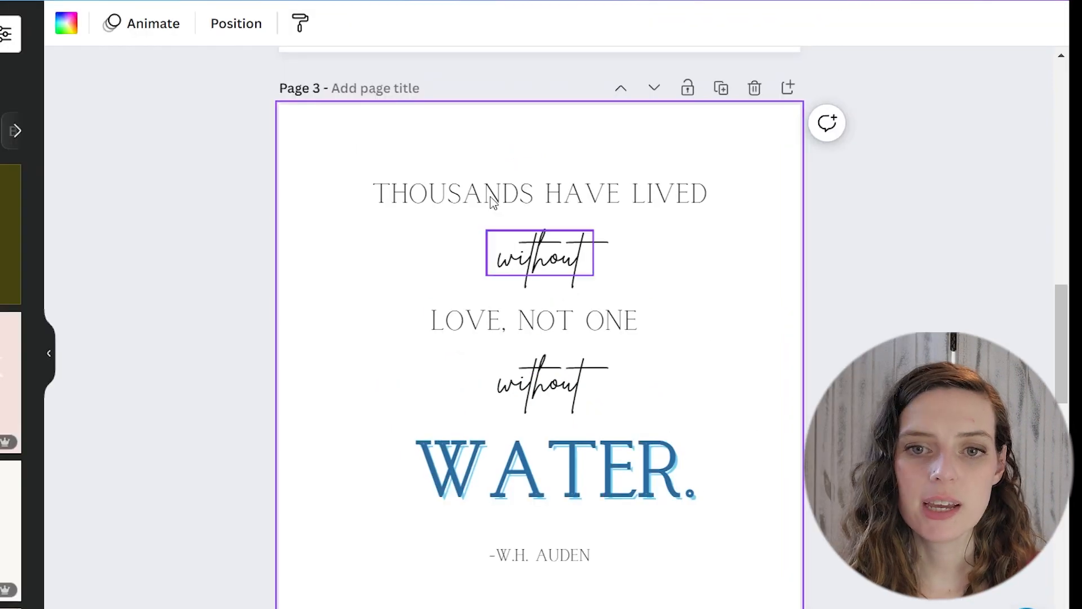
# Set the letter spacing of both script "without" lines to 113
pyautogui.click(550, 268)
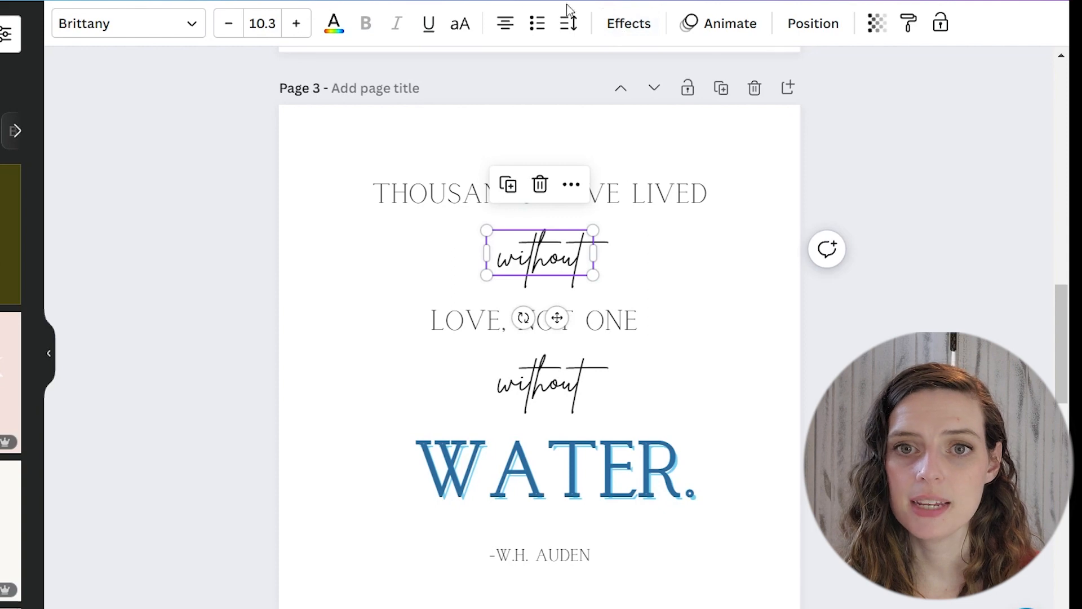
pyautogui.click(568, 23)
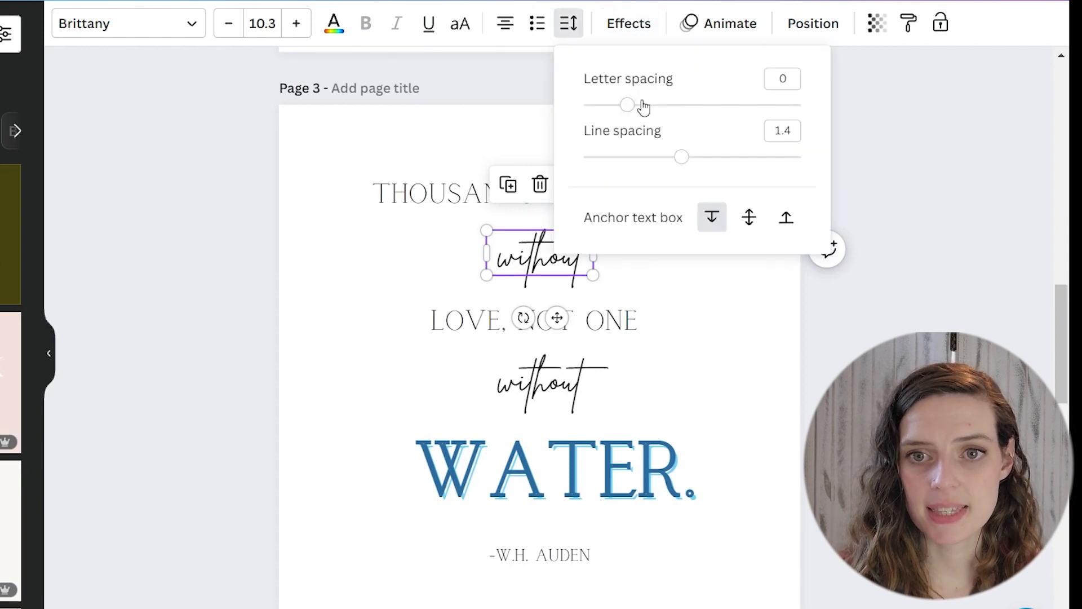
pyautogui.moveTo(629, 111); pyautogui.dragTo(654, 124)
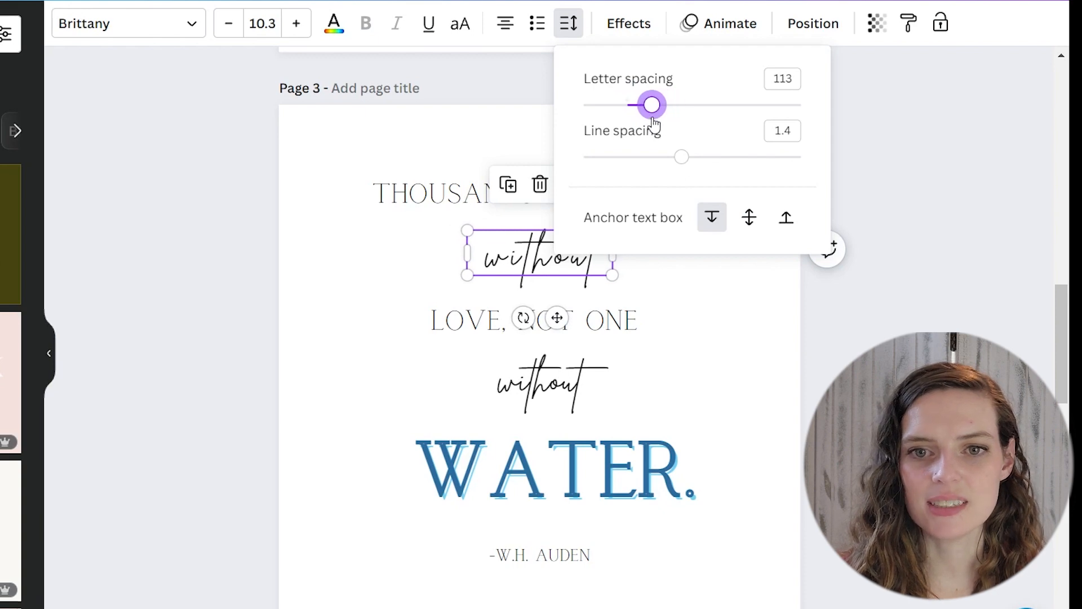
pyautogui.click(581, 377)
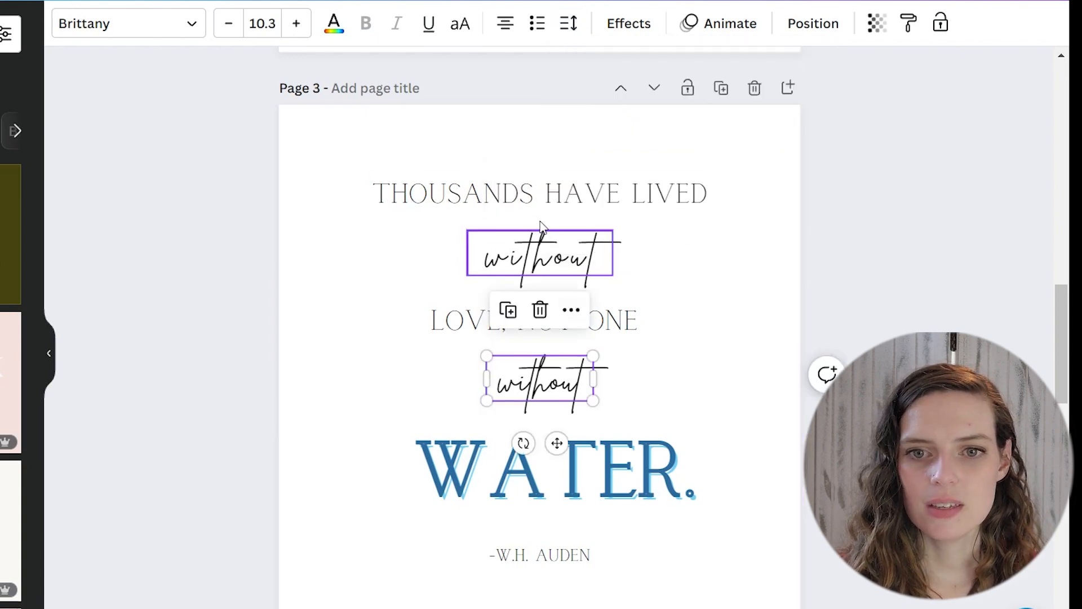
pyautogui.click(567, 24)
pyautogui.moveTo(627, 115); pyautogui.dragTo(653, 121)
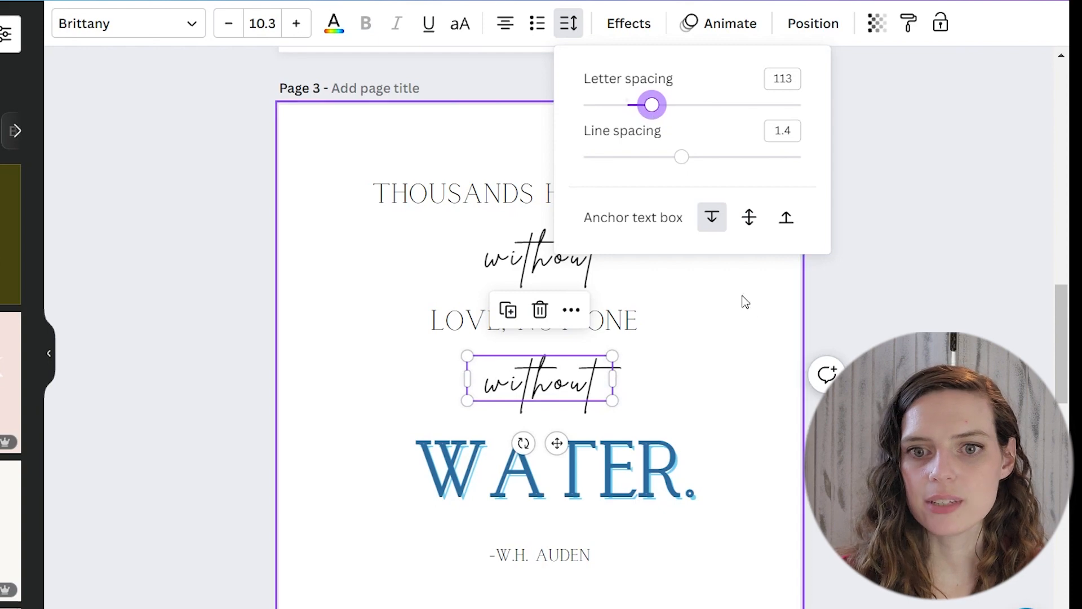
pyautogui.click(757, 340)
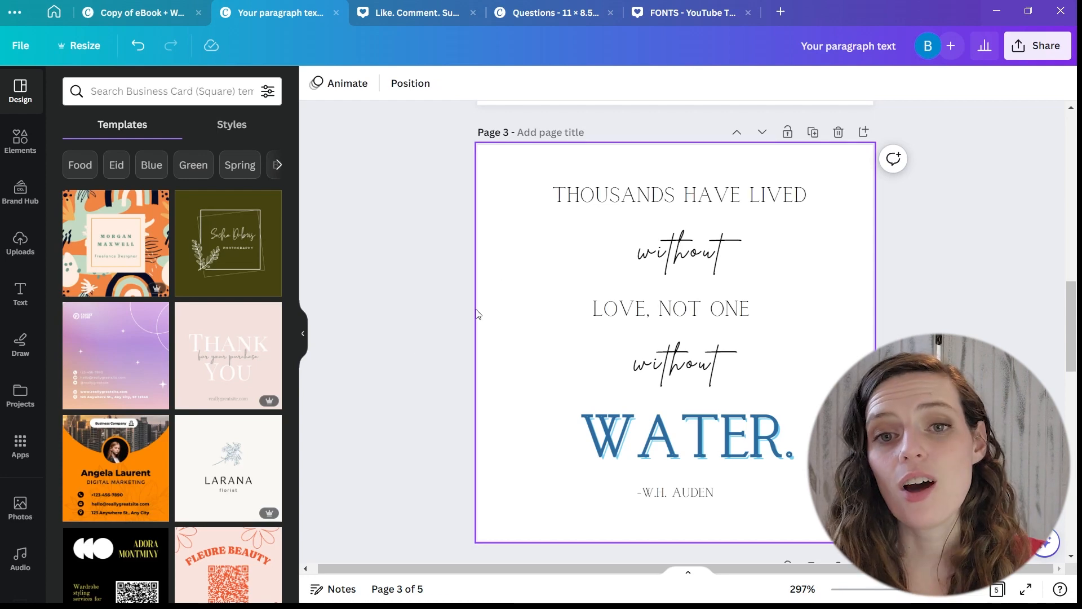
pyautogui.scroll(6, 408, 343)
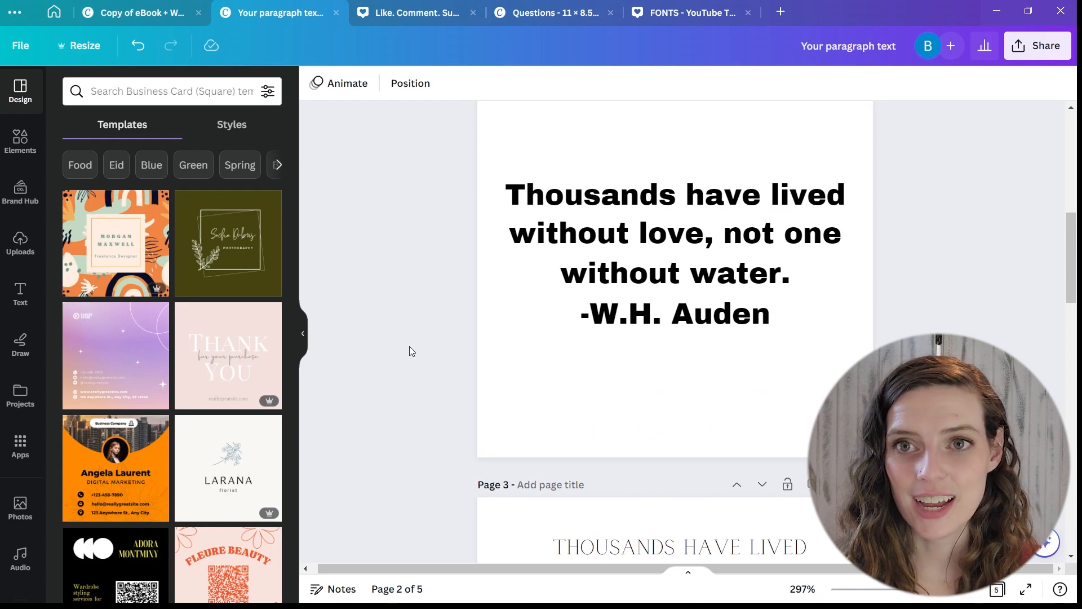
pyautogui.scroll(-5, 409, 346)
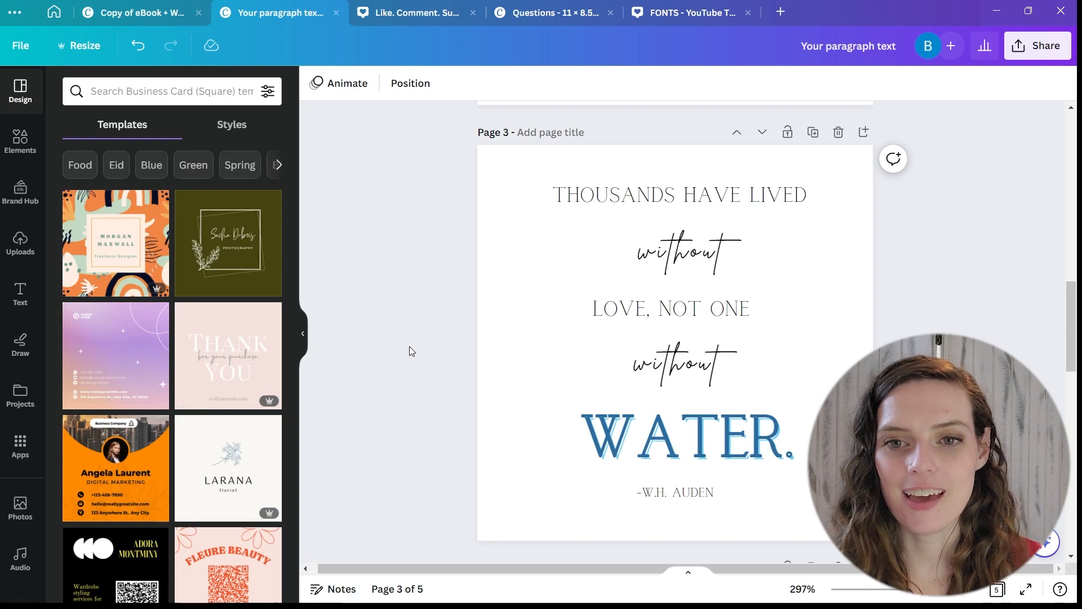
pyautogui.scroll(5, 410, 343)
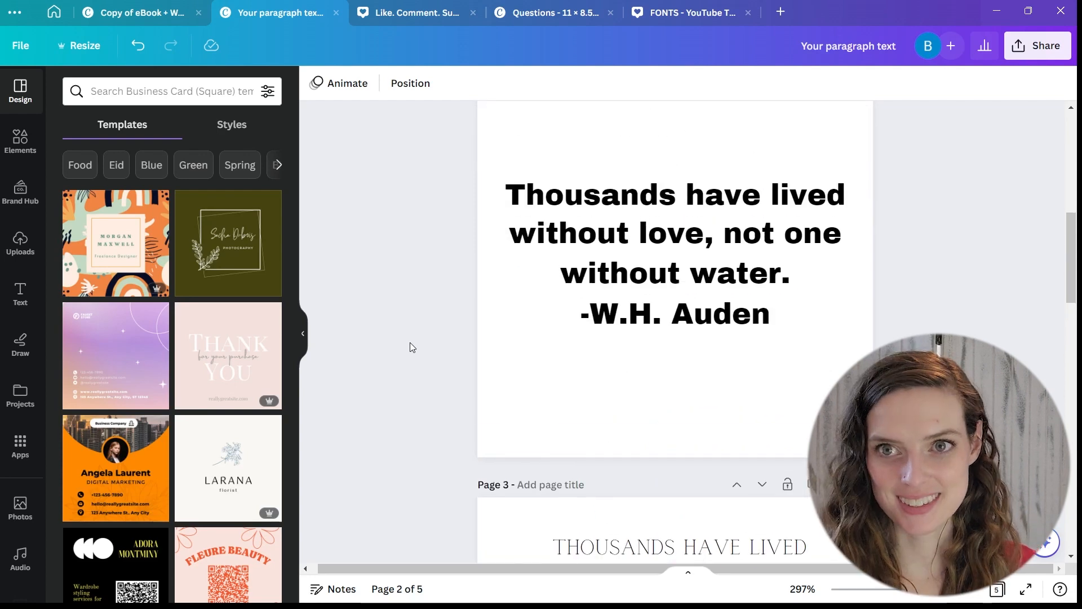
pyautogui.scroll(-5, 410, 346)
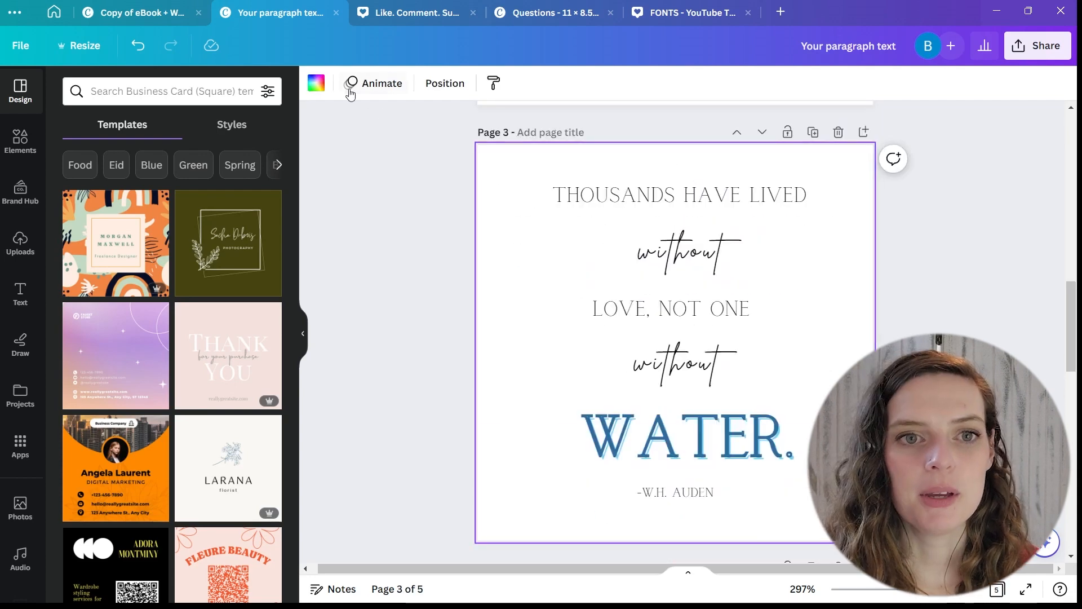
# Give the page 3 background a white-to-grey gradient in the diagonal linear style
pyautogui.click(316, 85)
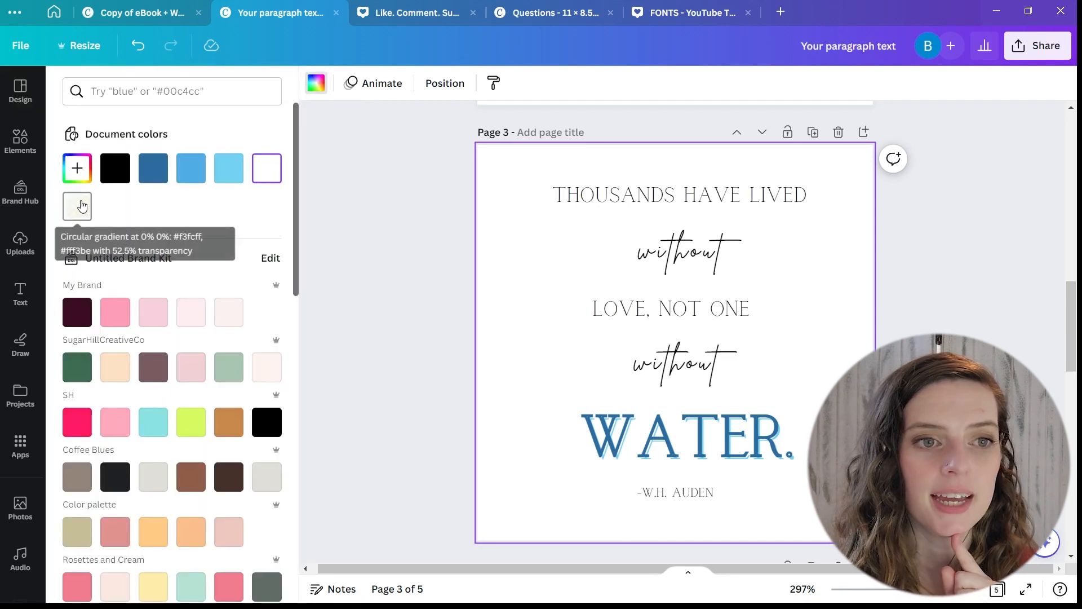
pyautogui.click(78, 169)
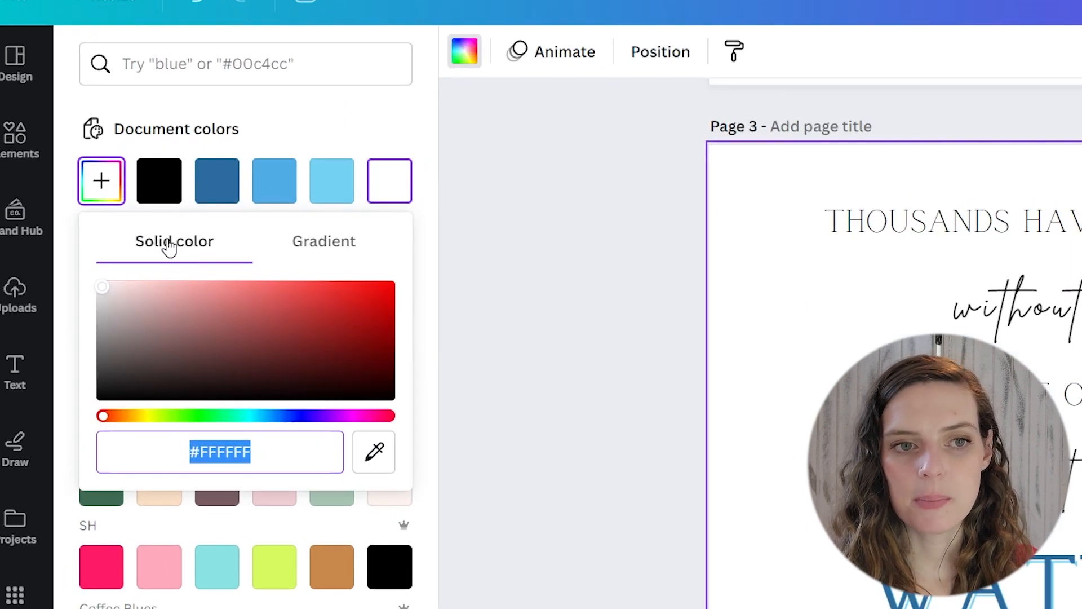
pyautogui.click(345, 247)
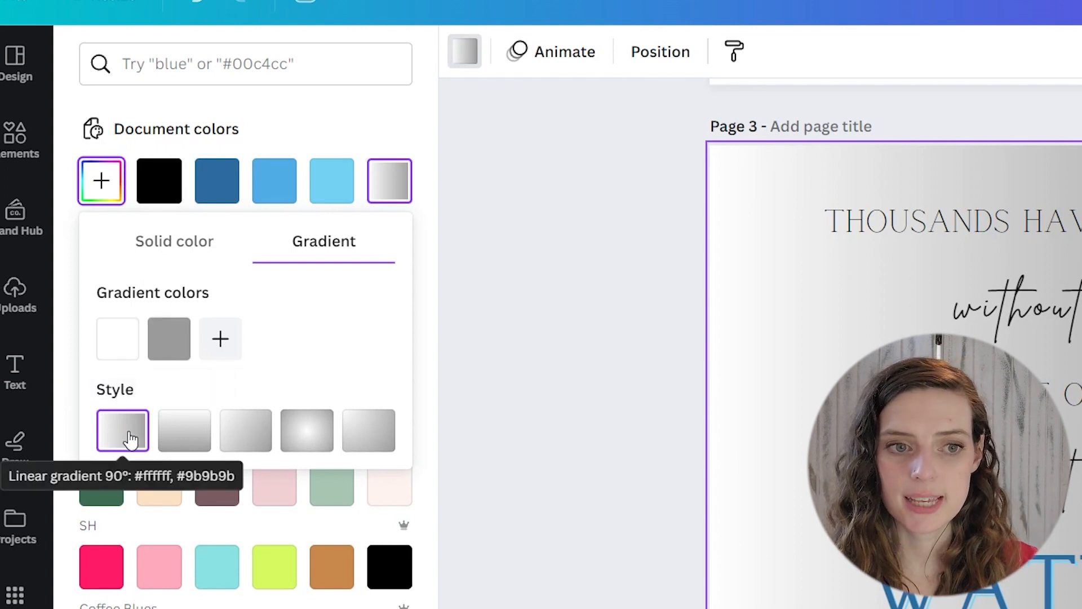
pyautogui.click(191, 442)
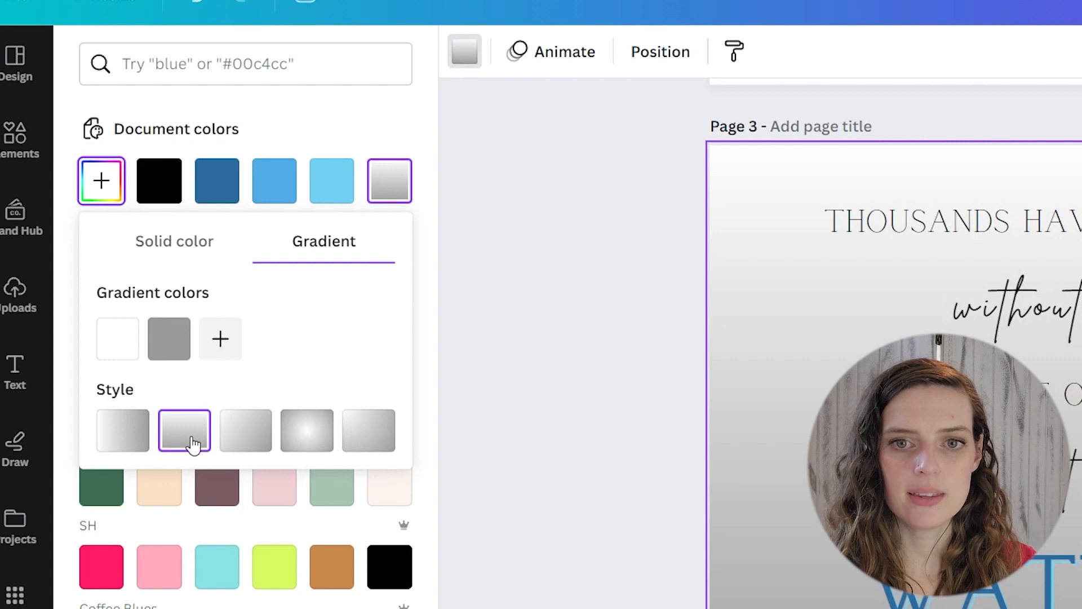
pyautogui.click(253, 440)
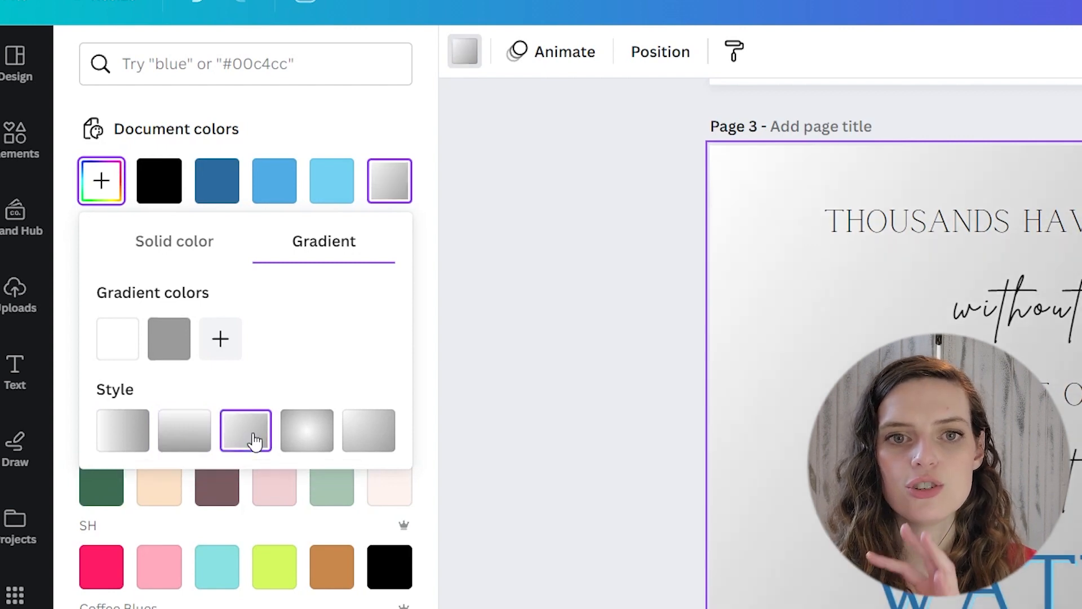
# Change the gradient's grey colour to pale yellow #FFF8B6 and lower its opacity
pyautogui.click(169, 338)
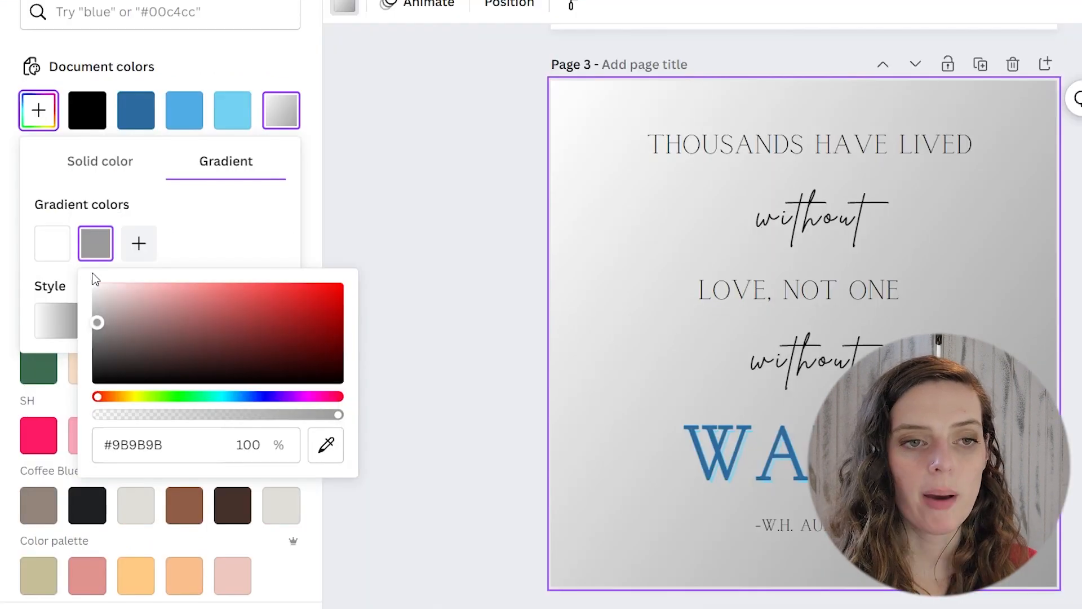
pyautogui.click(134, 397)
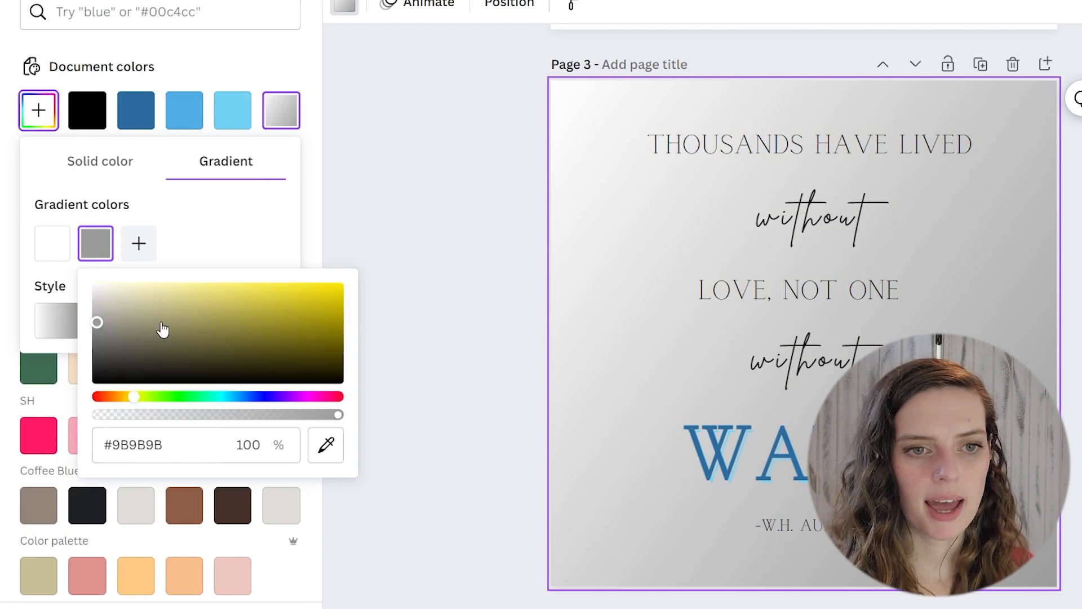
pyautogui.moveTo(162, 330); pyautogui.dragTo(164, 246)
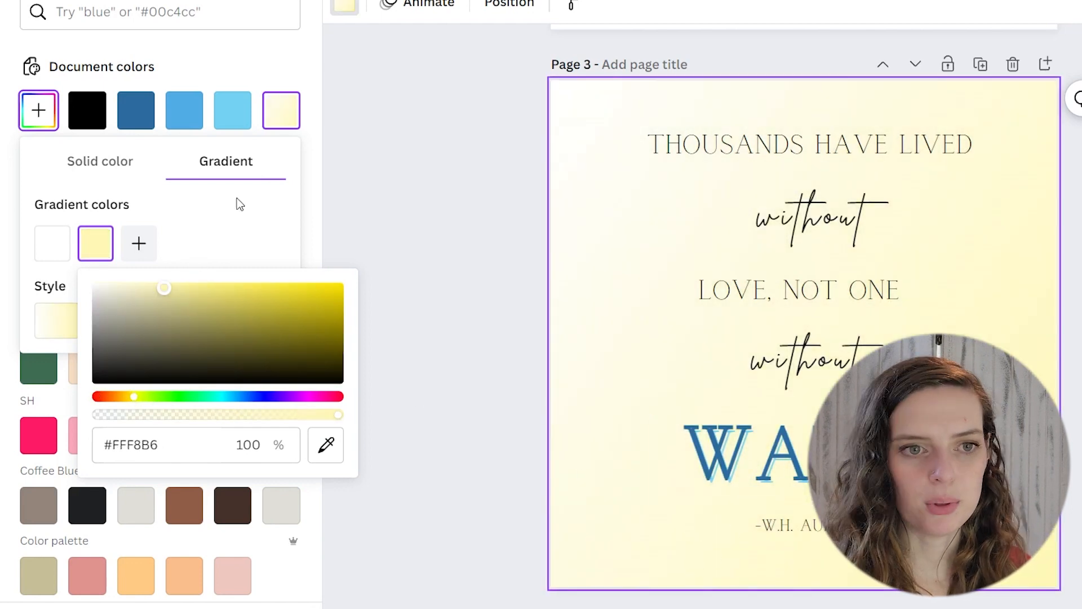
pyautogui.moveTo(337, 415); pyautogui.dragTo(264, 431)
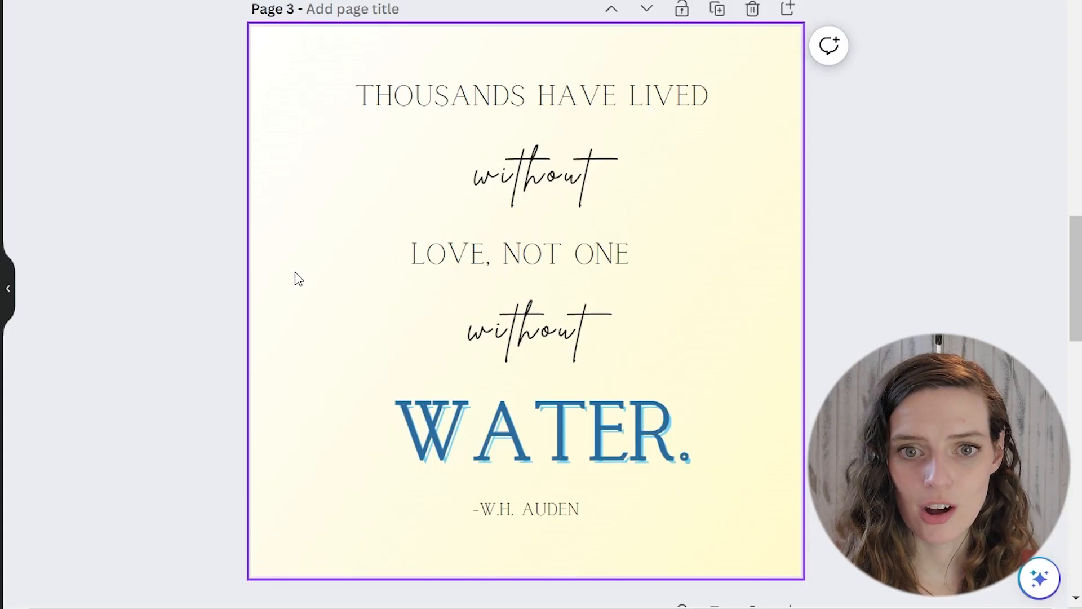
# Add a square shape to the middle of page 3 and set its fill to no colour
pyautogui.hotkey('ctrl', 'v')
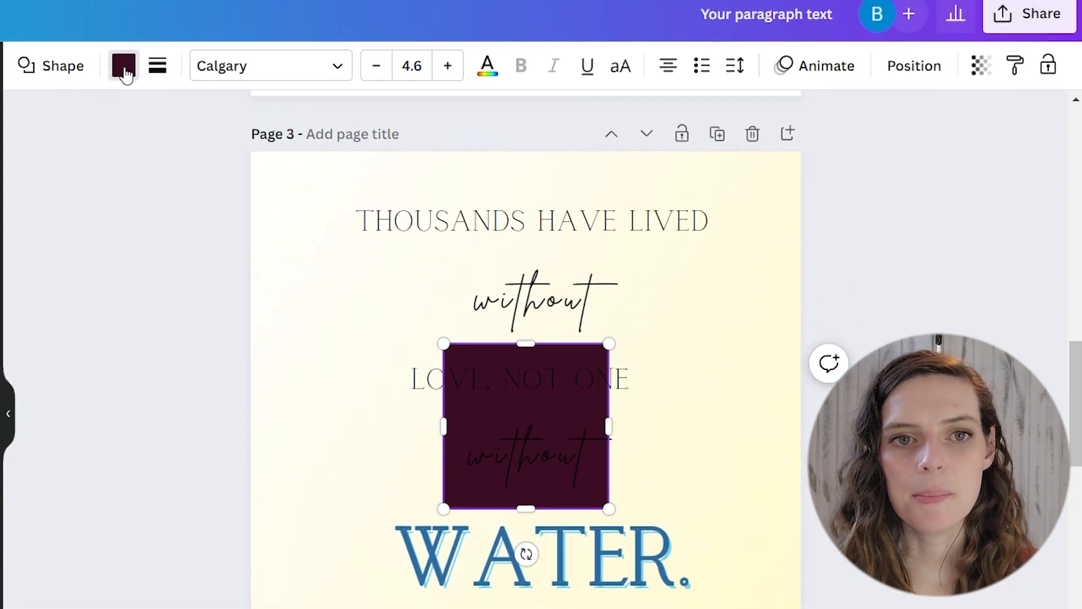
pyautogui.click(126, 75)
pyautogui.click(0, 225)
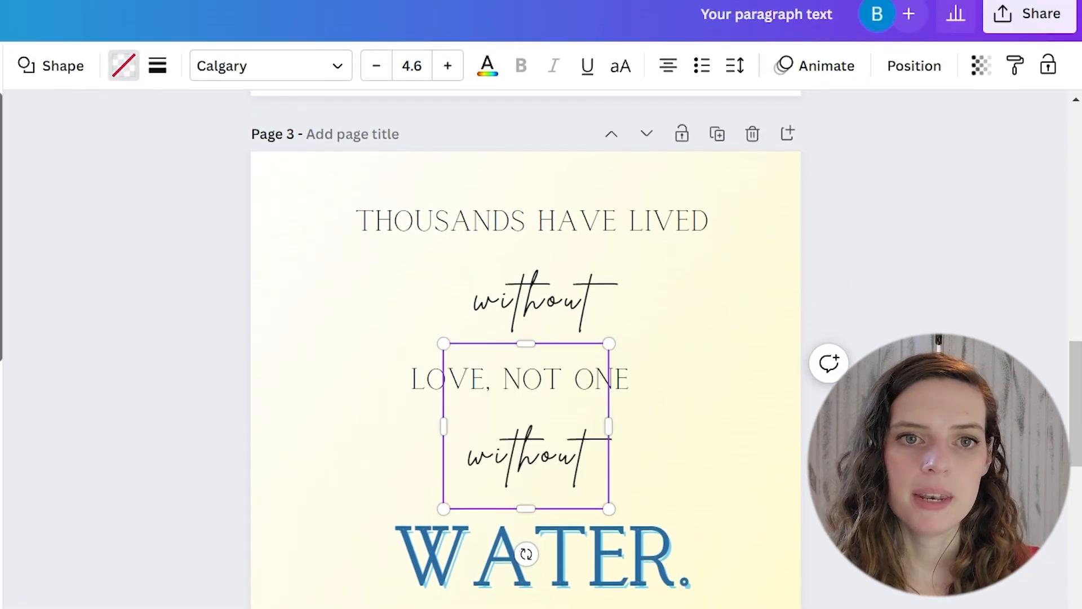
# Give the square on page 3 a solid border with weight 1 and colour it dark blue like the word "WATER."
pyautogui.click(157, 65)
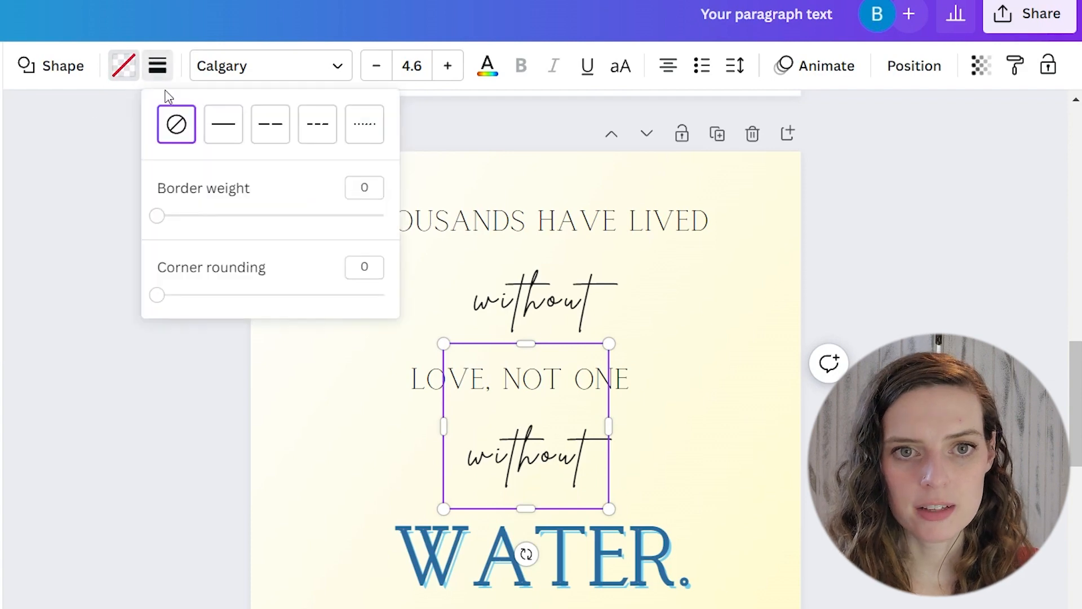
pyautogui.click(225, 139)
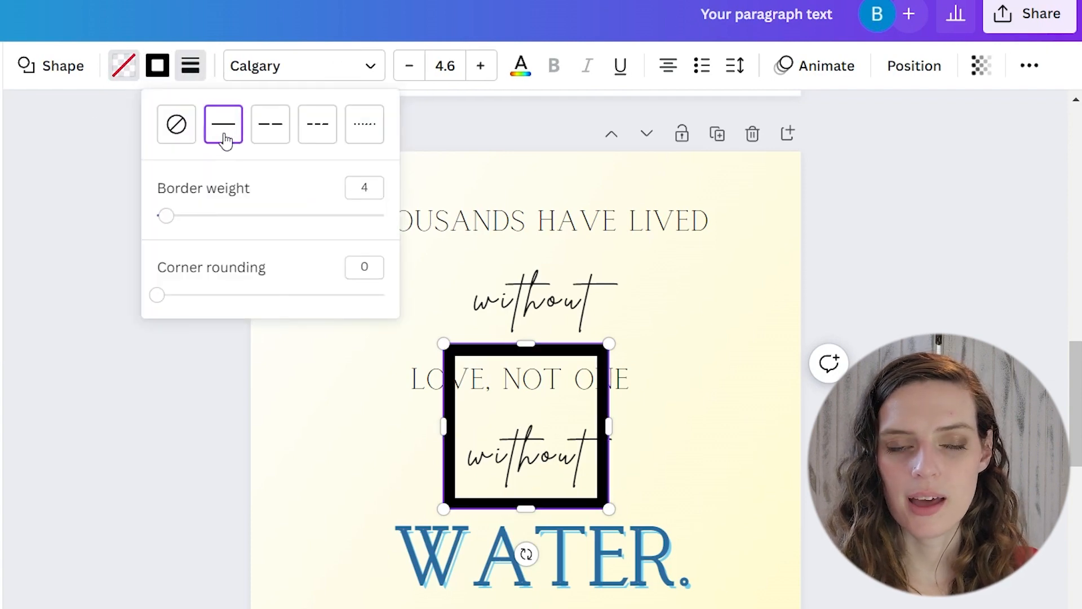
pyautogui.click(376, 190)
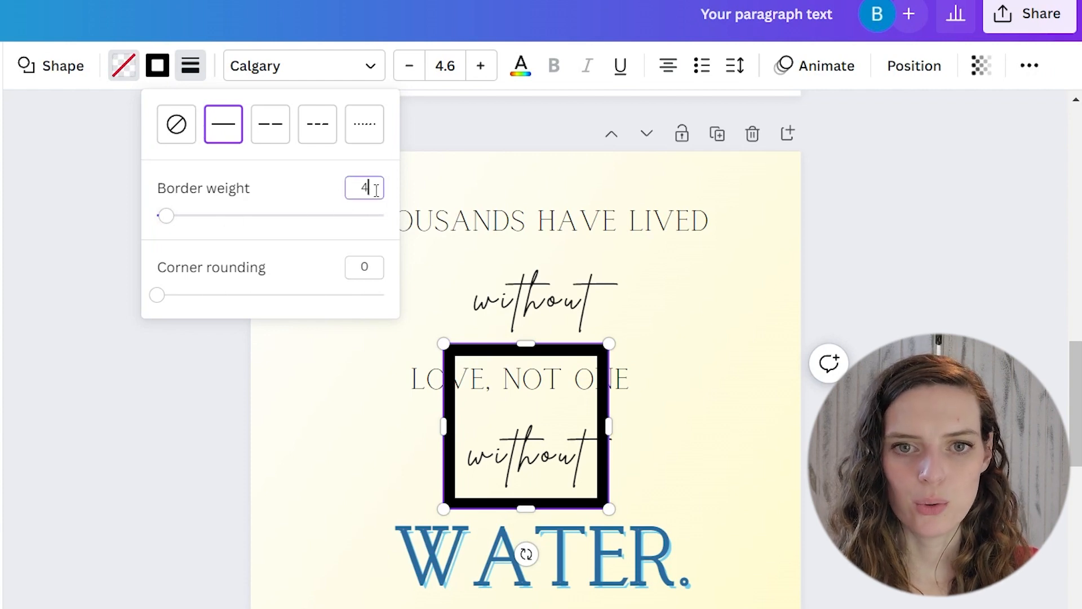
pyautogui.press('Return')
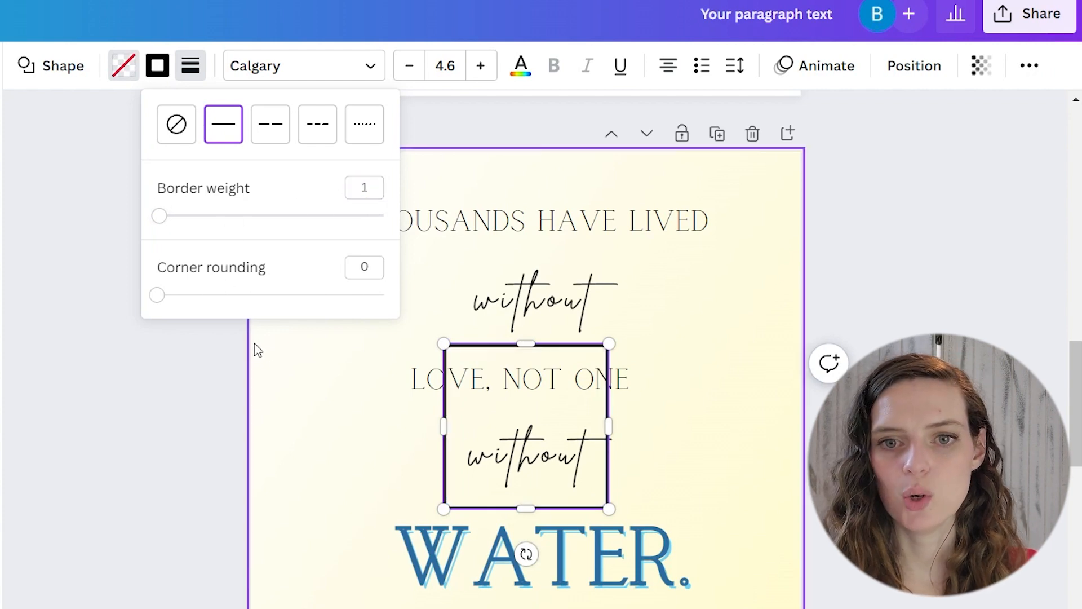
pyautogui.click(159, 80)
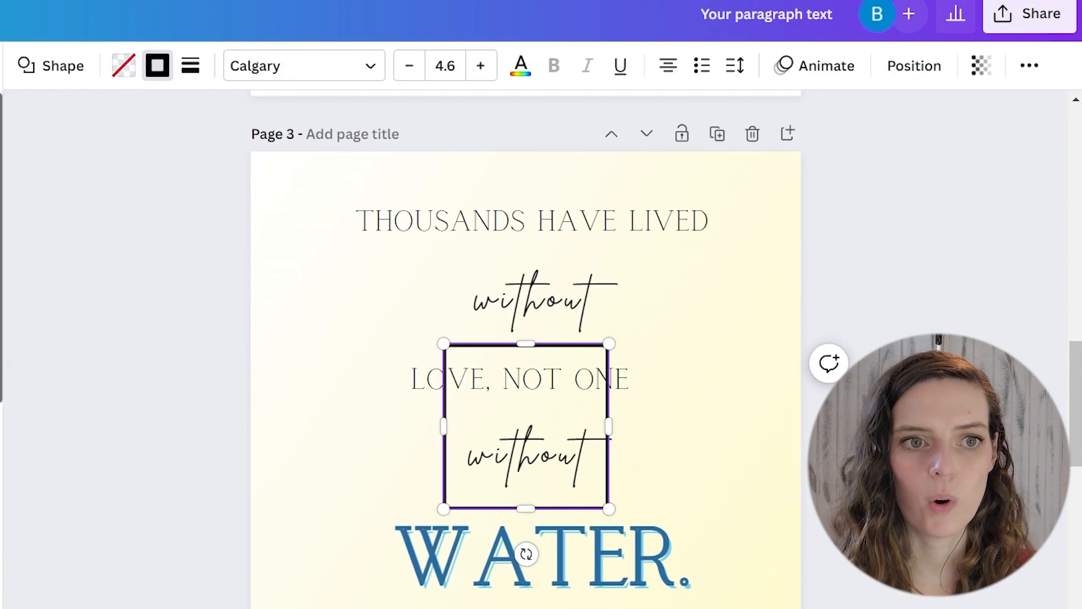
# Stretch the blue square outline towards the page edges so it frames the whole quote with an even margin, and deselect it
pyautogui.moveTo(526, 344); pyautogui.dragTo(526, 173)
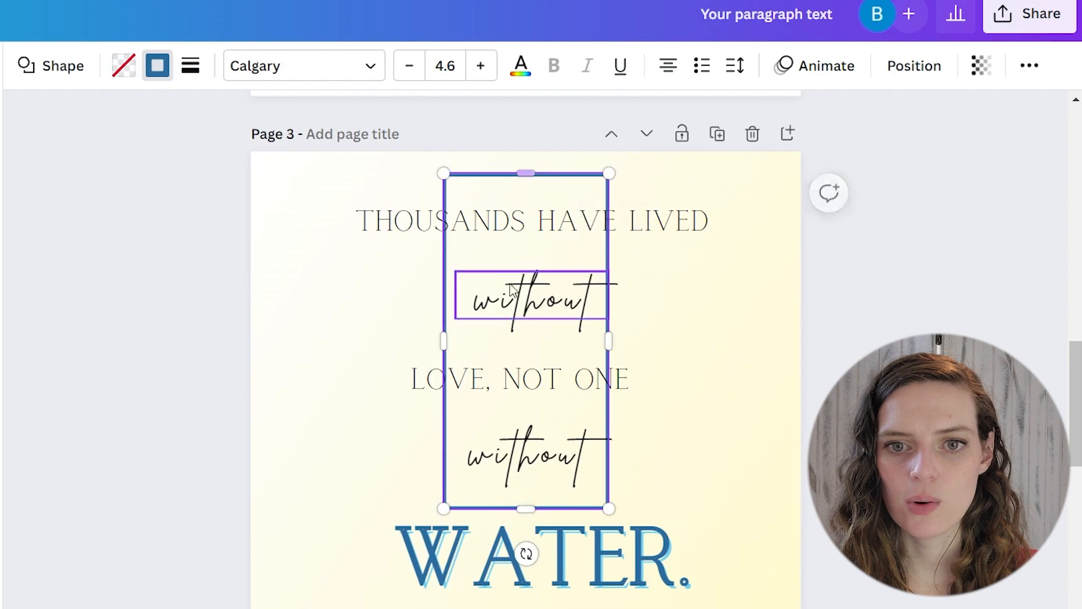
pyautogui.moveTo(443, 341); pyautogui.dragTo(283, 331)
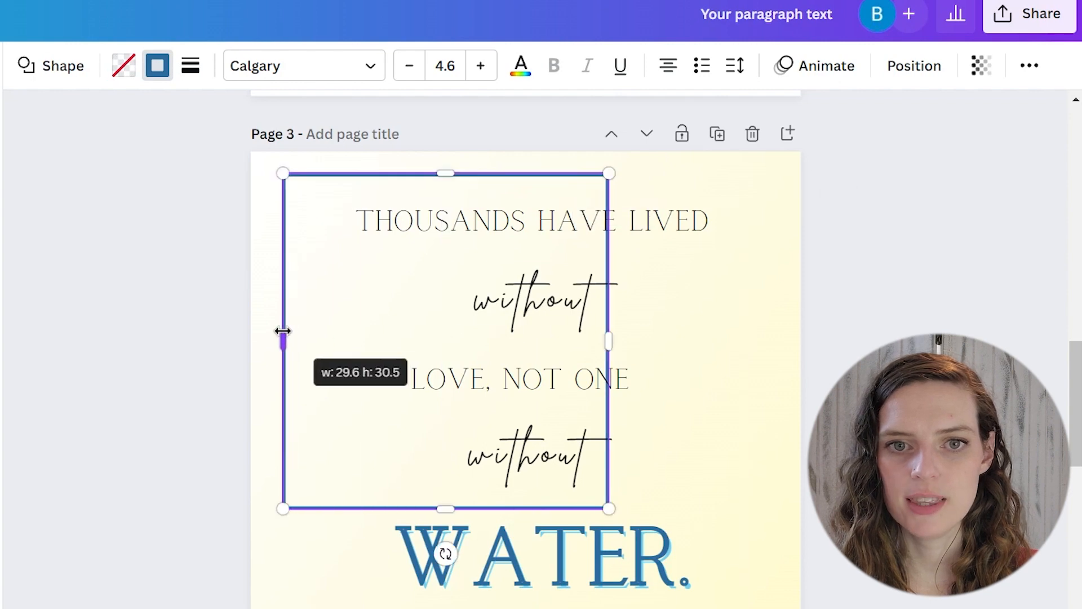
pyautogui.moveTo(606, 354); pyautogui.dragTo(777, 380)
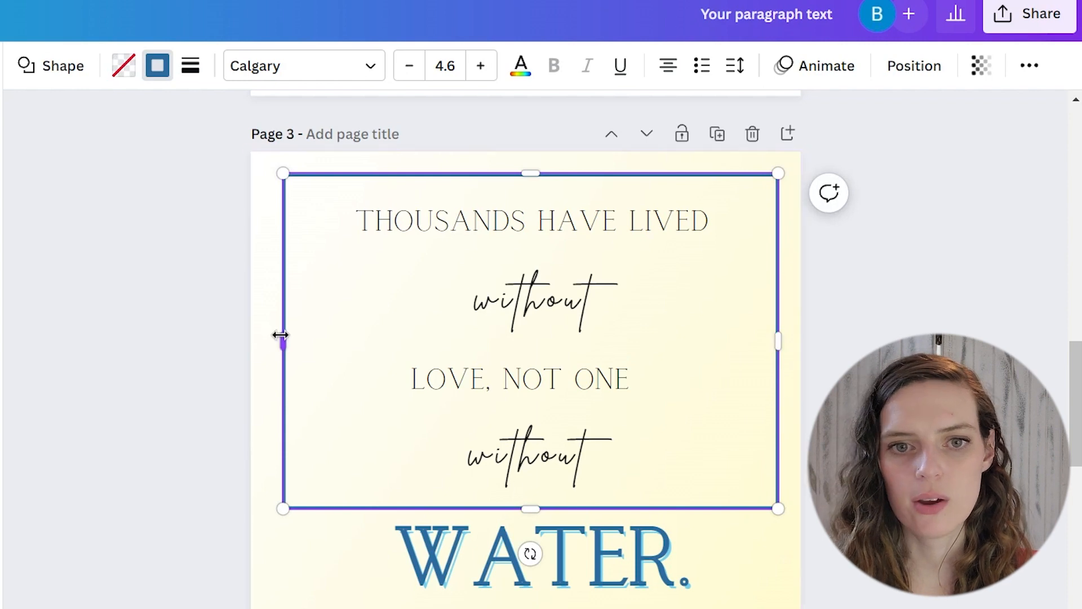
pyautogui.moveTo(281, 334); pyautogui.dragTo(273, 338)
pyautogui.click(199, 429)
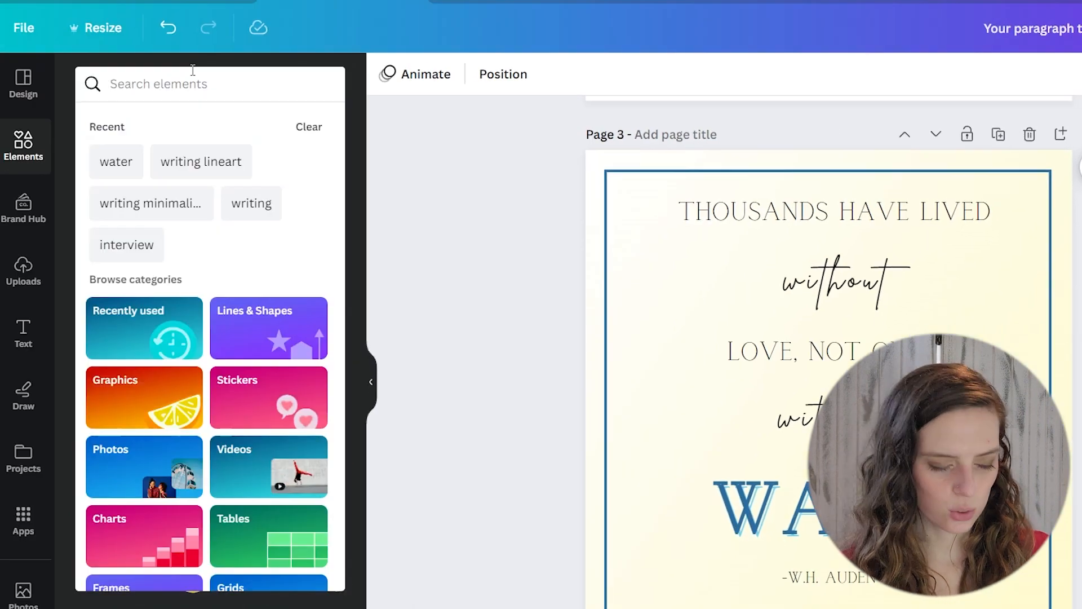
# Search the elements for "water", browse the graphics, and add the blue wavy lines graphic to page 3
pyautogui.click(192, 70)
pyautogui.write('wa')
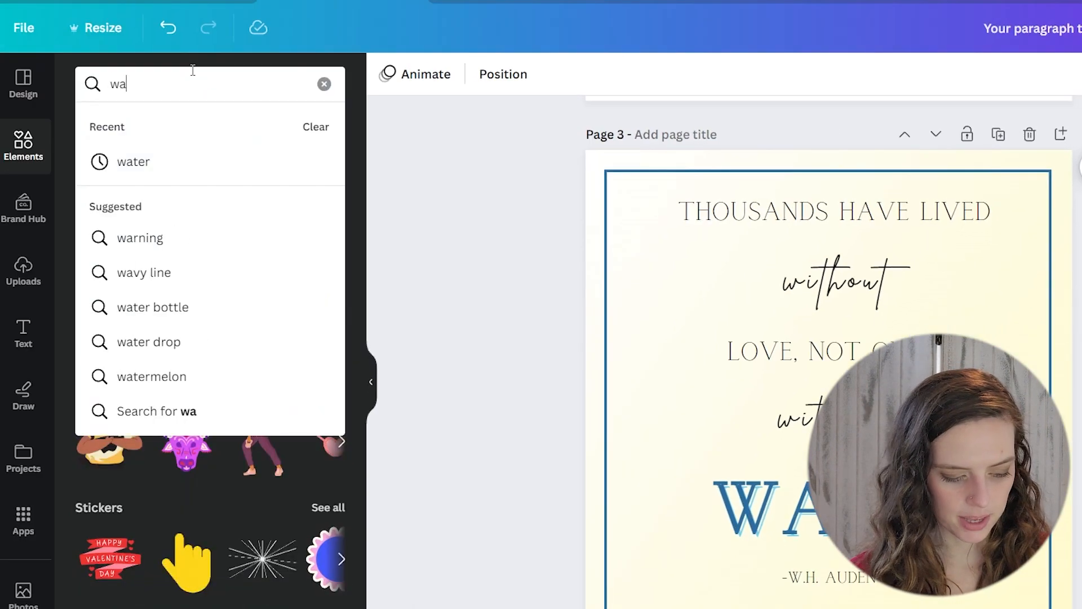
pyautogui.write('ter')
pyautogui.press('Return')
pyautogui.click(324, 220)
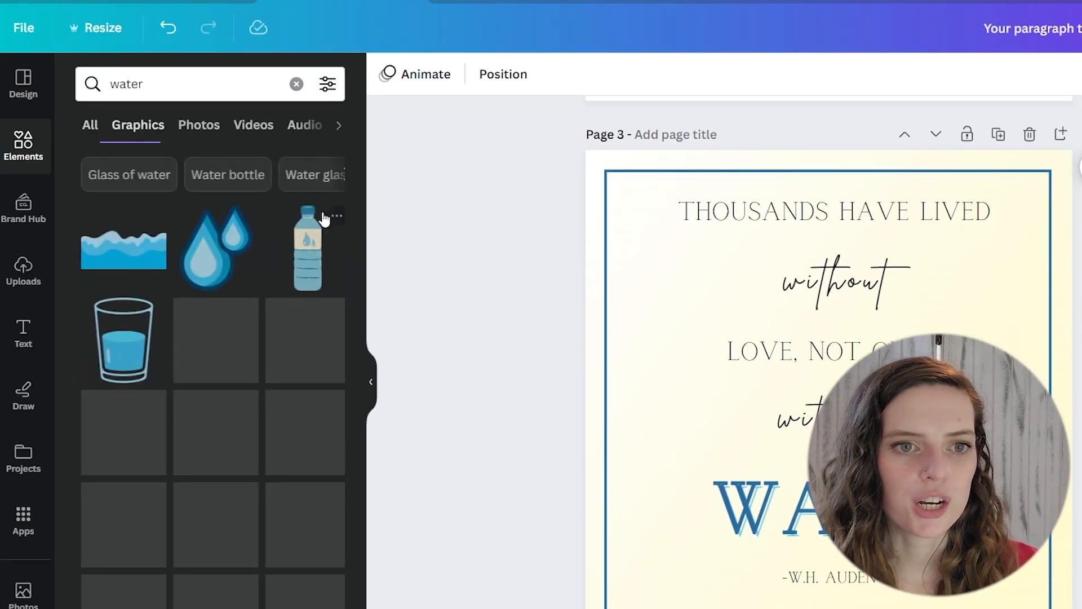
pyautogui.scroll(-4, 309, 323)
pyautogui.scroll(-2, 309, 323)
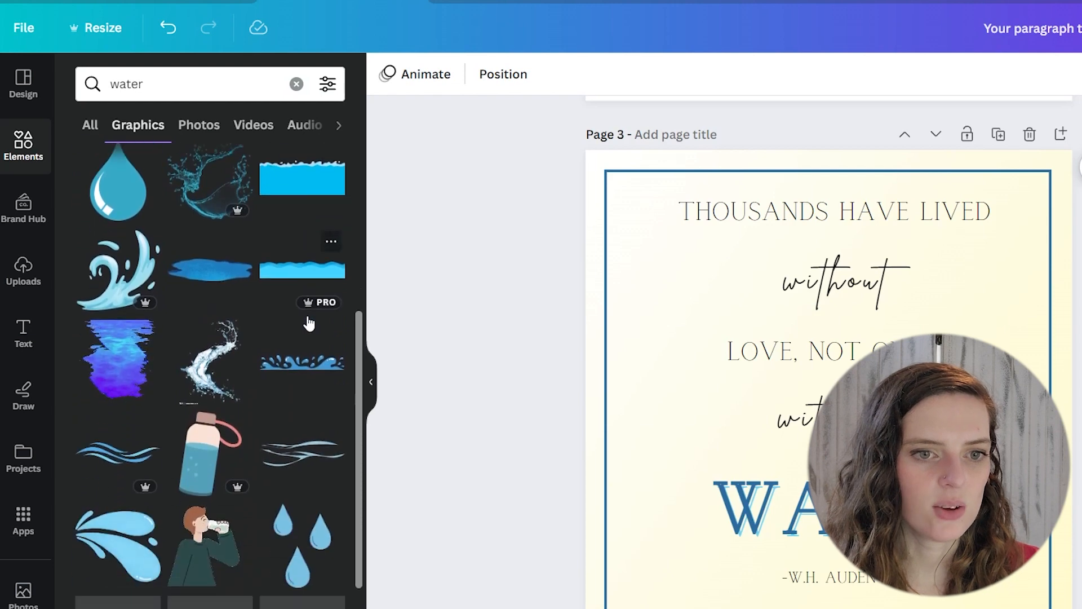
pyautogui.scroll(-2, 307, 321)
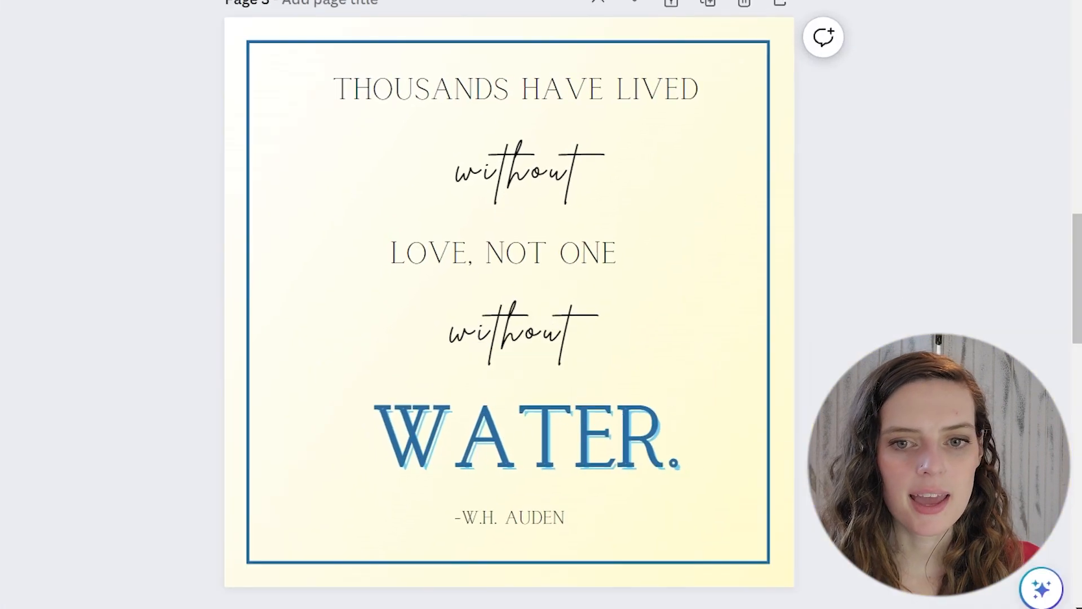
pyautogui.click(145, 283)
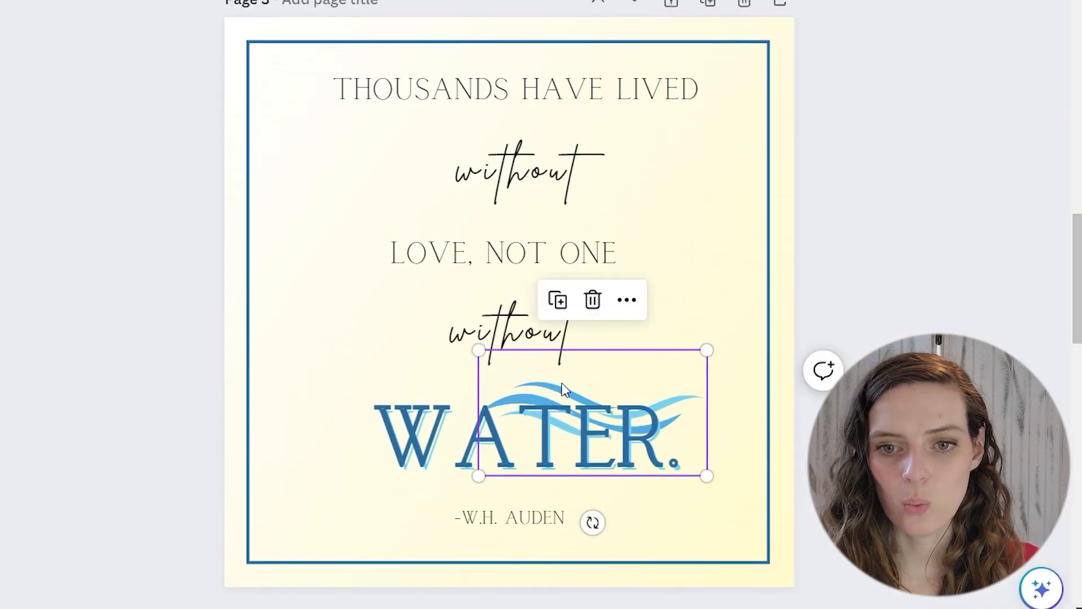
# Place the faded wave graphic behind the lower part of "WATER." and resize it to about 21.6 by 11.9
pyautogui.moveTo(566, 389); pyautogui.dragTo(482, 442)
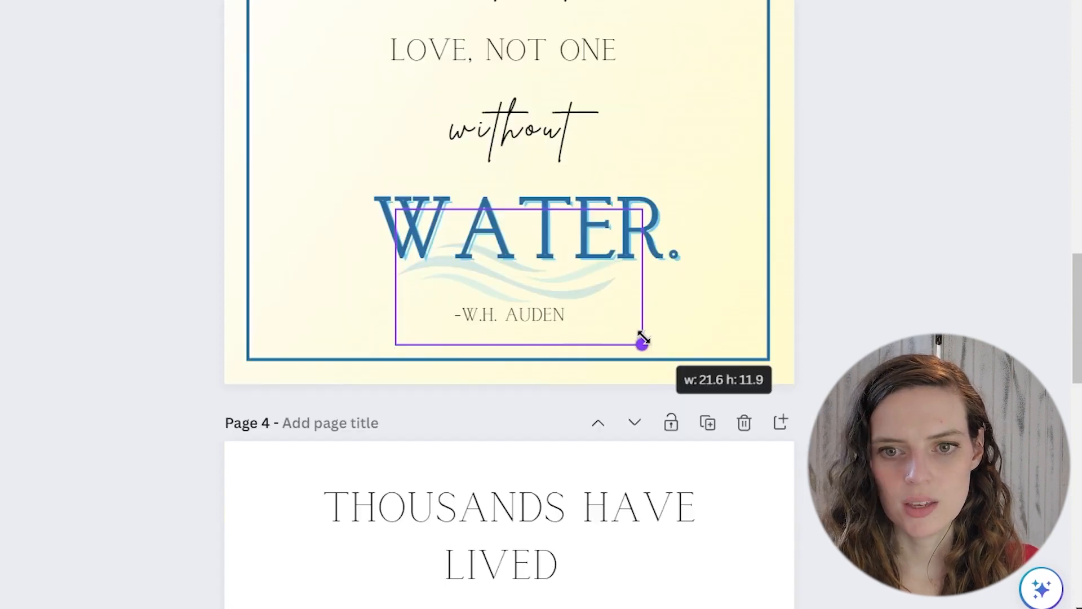
pyautogui.moveTo(642, 341); pyautogui.dragTo(642, 344)
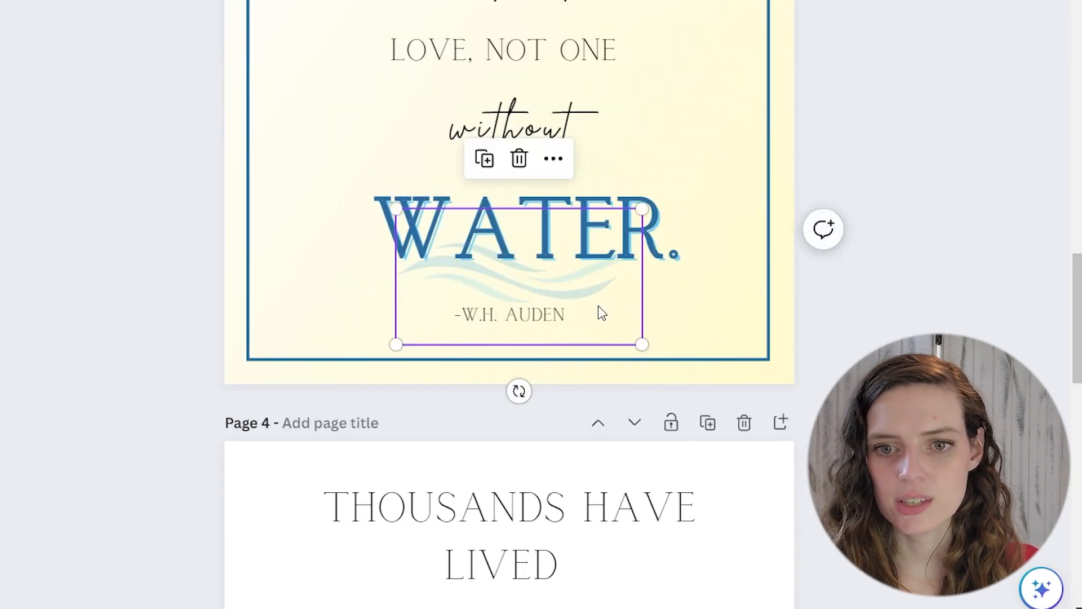
pyautogui.moveTo(602, 314); pyautogui.dragTo(609, 302)
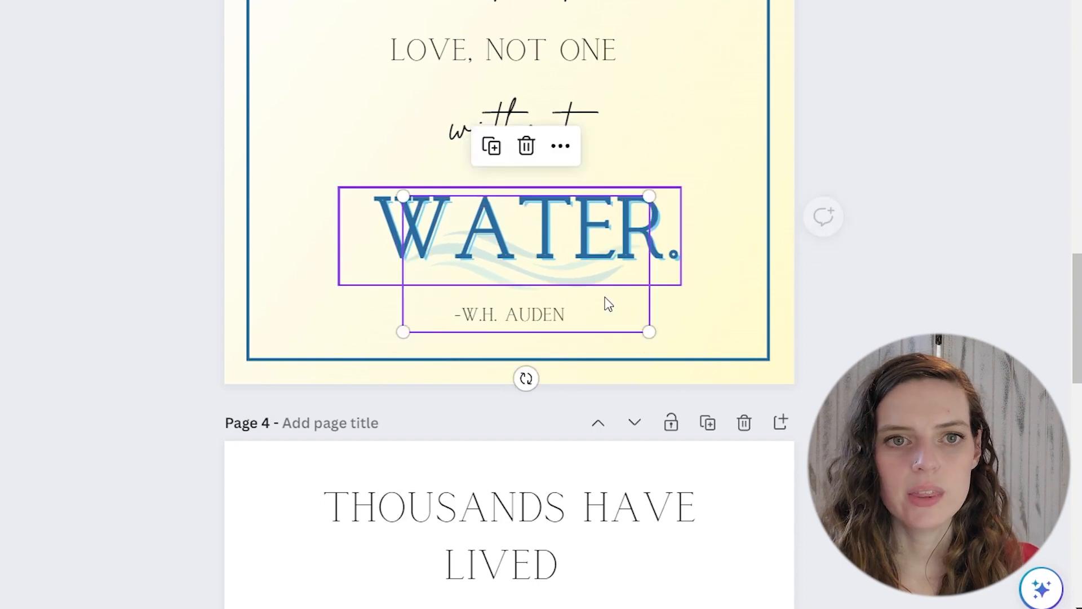
# Lower the wave graphic's opacity further so it is only faint behind "WATER.", and deselect it
pyautogui.click(419, 0)
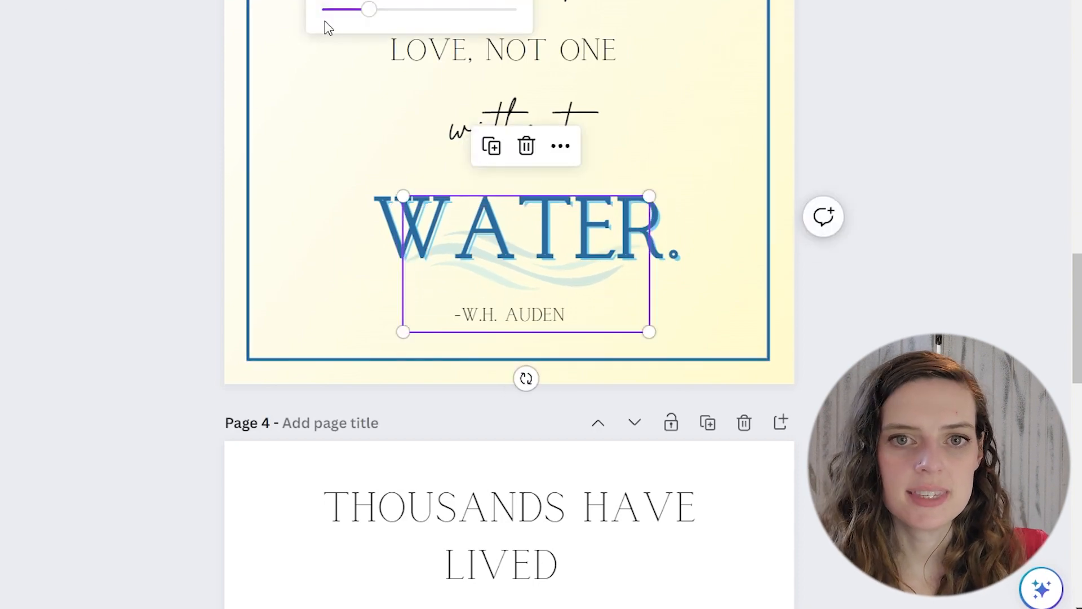
pyautogui.moveTo(373, 17); pyautogui.dragTo(346, 15)
pyautogui.click(922, 223)
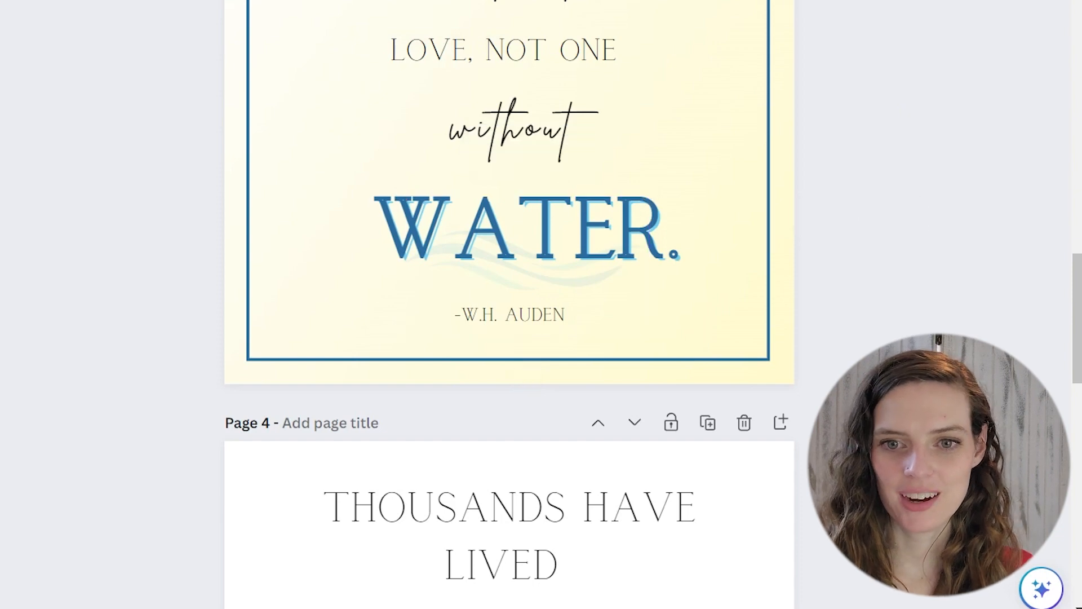
pyautogui.scroll(3, 922, 224)
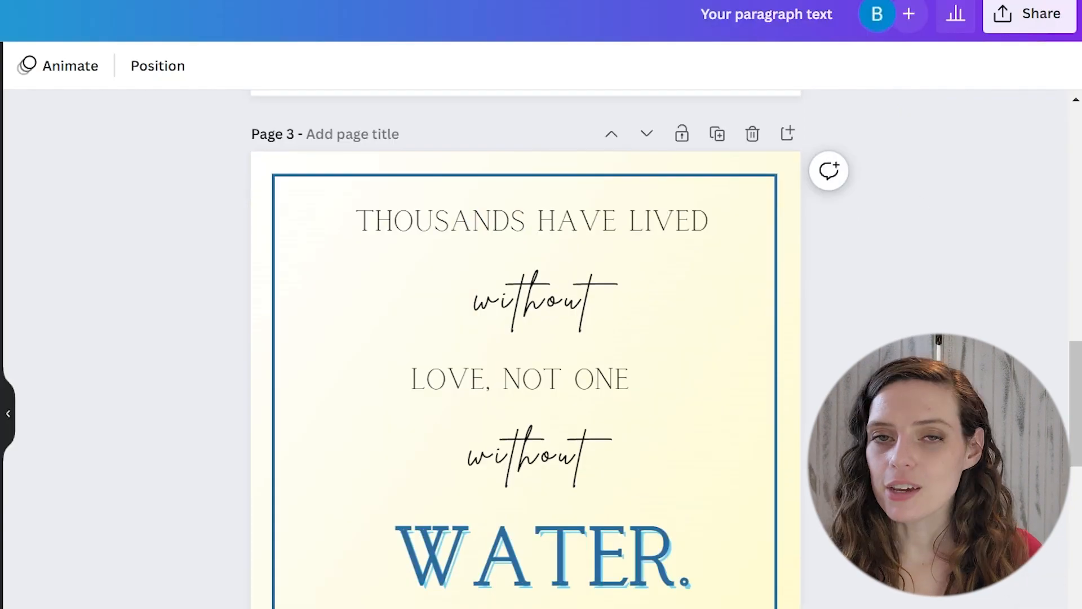